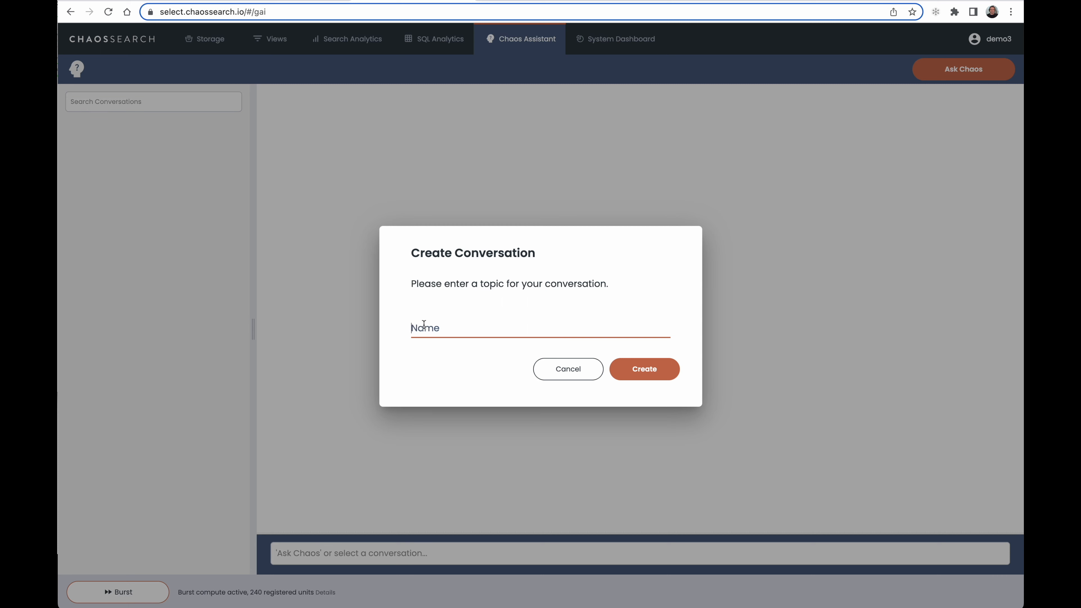
Create a conversation with the topic "ask about and analyze security"
type("ask about and analyze security")
left_click(628, 379)
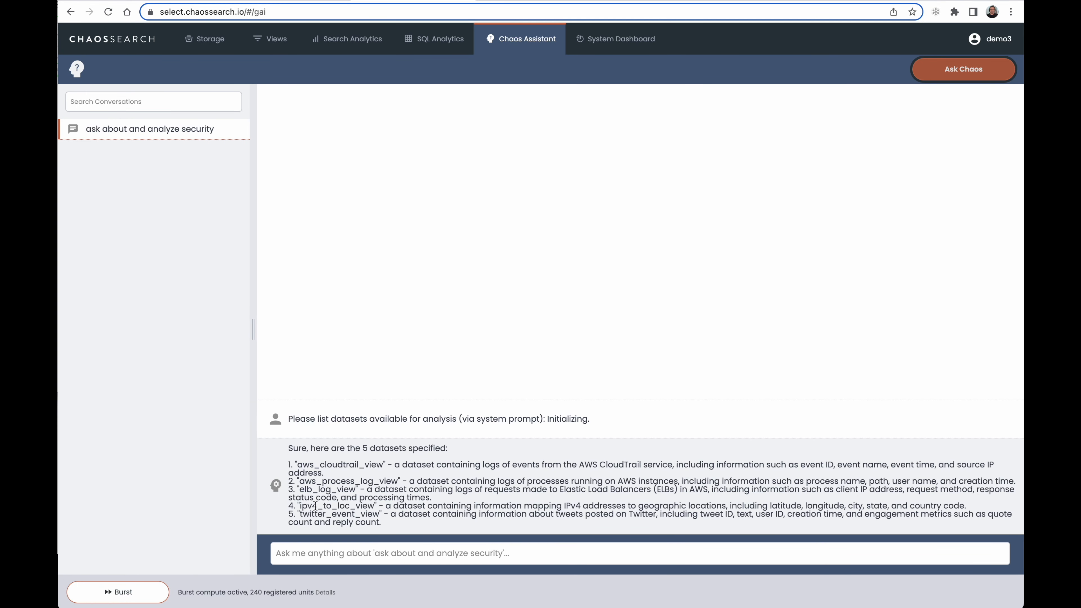
Ask the assistant "which one of these datasets would one use to perform security audit?"
left_click(307, 554)
type("whic")
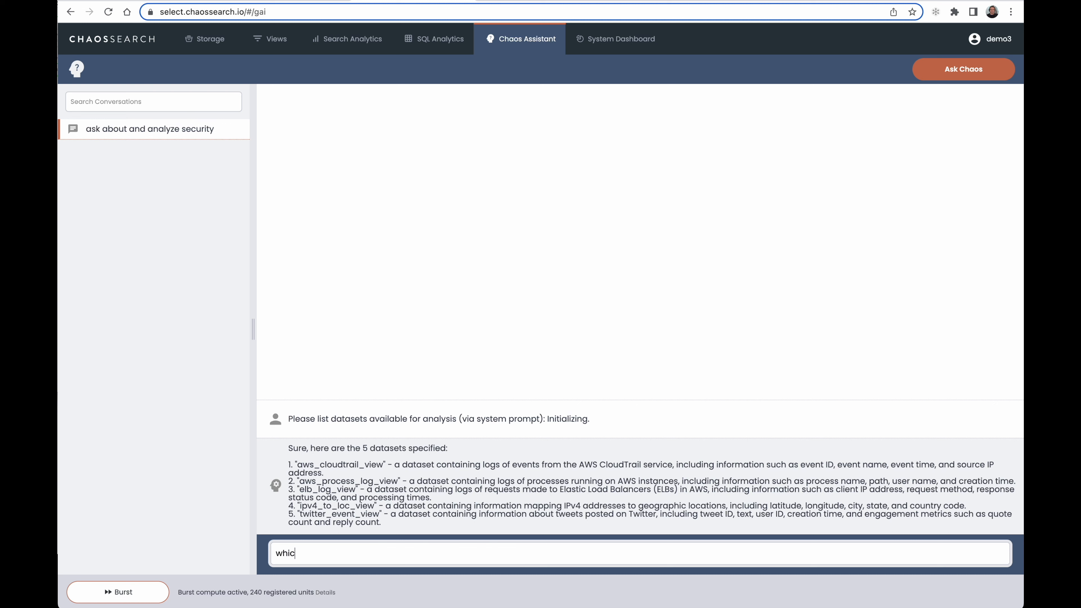
type("h one of these datasets would one use to perform security au")
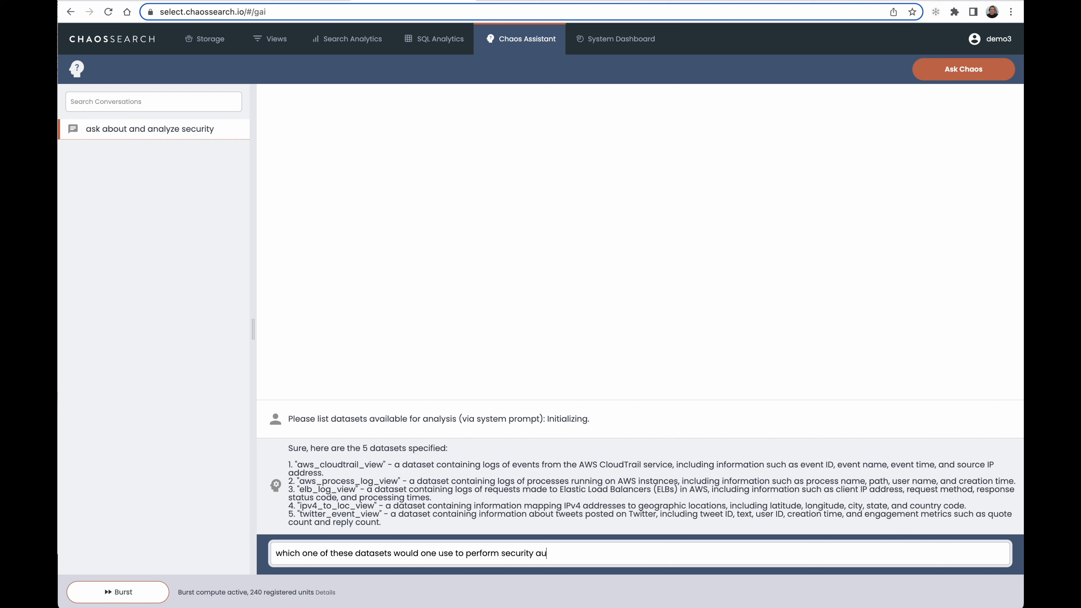
type("dit?")
key("Return")
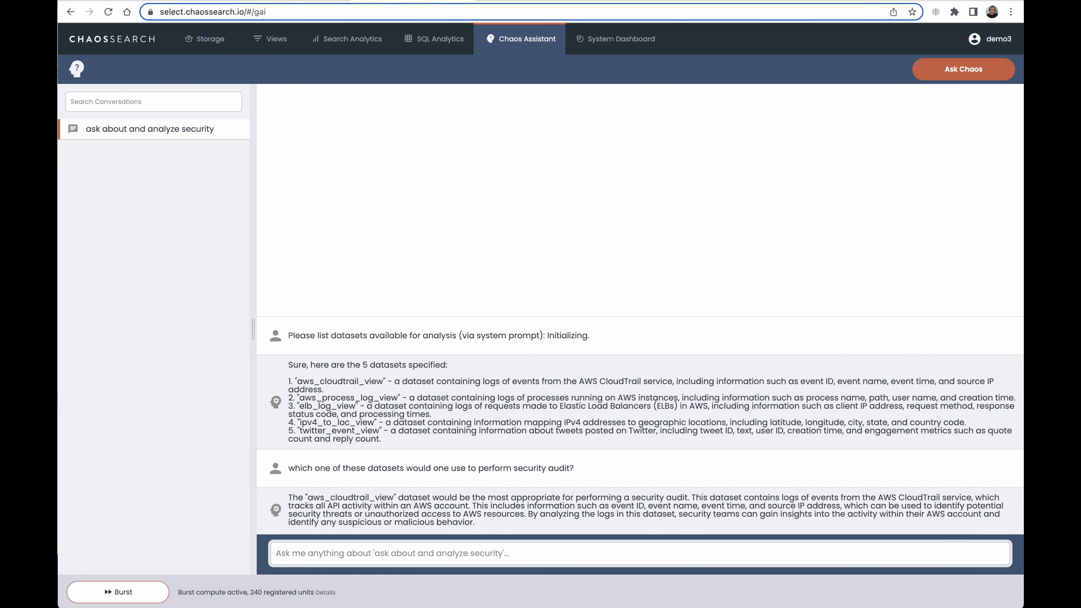
Ask "can you write me a sql query that detects logins in aws_cloudtrail_view?" and agree to run the generated query
type("can you ")
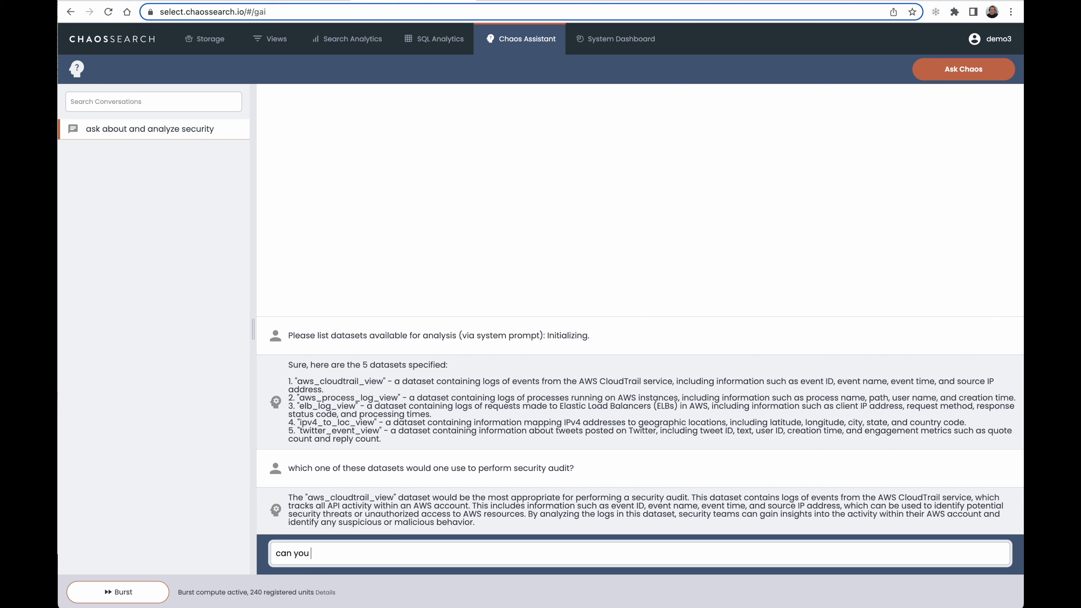
type("write me a sql query that detects logins in")
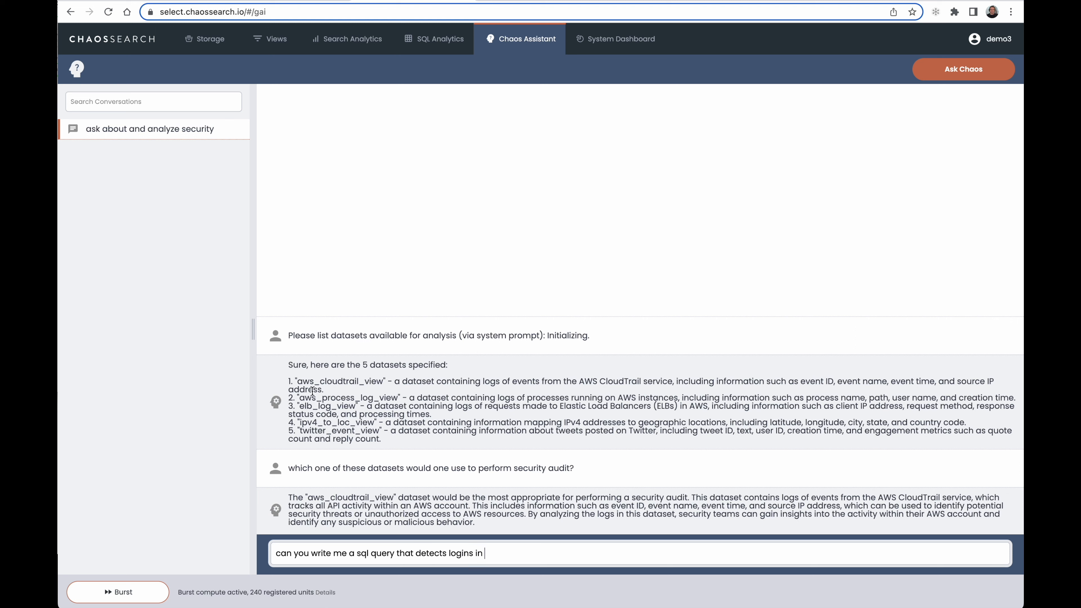
double_click(319, 381)
key("super+c")
left_click(495, 555)
key("super+v")
type("?")
key("Return")
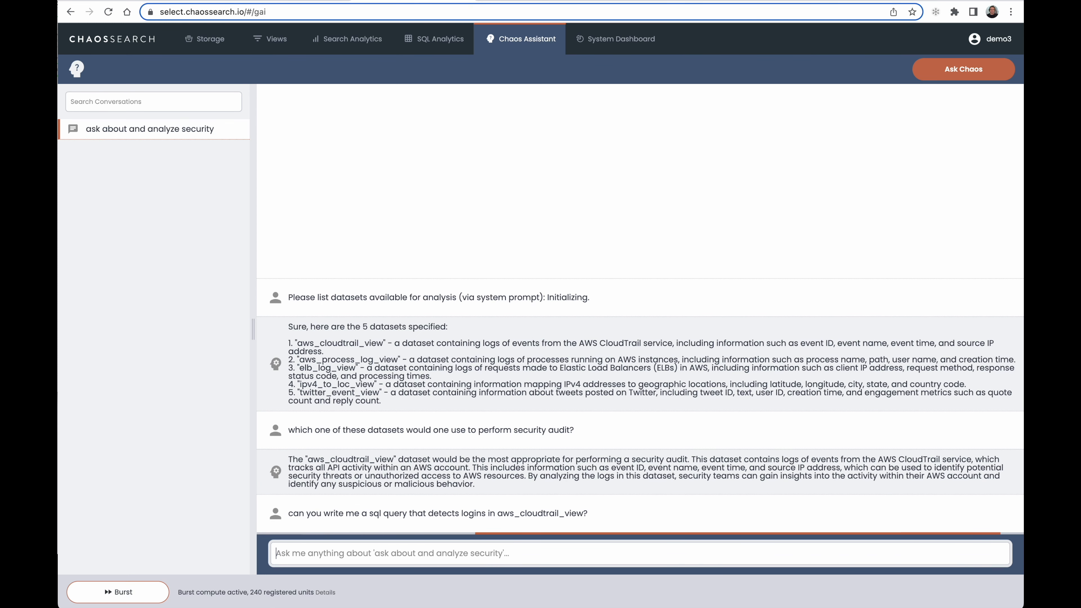
type("y")
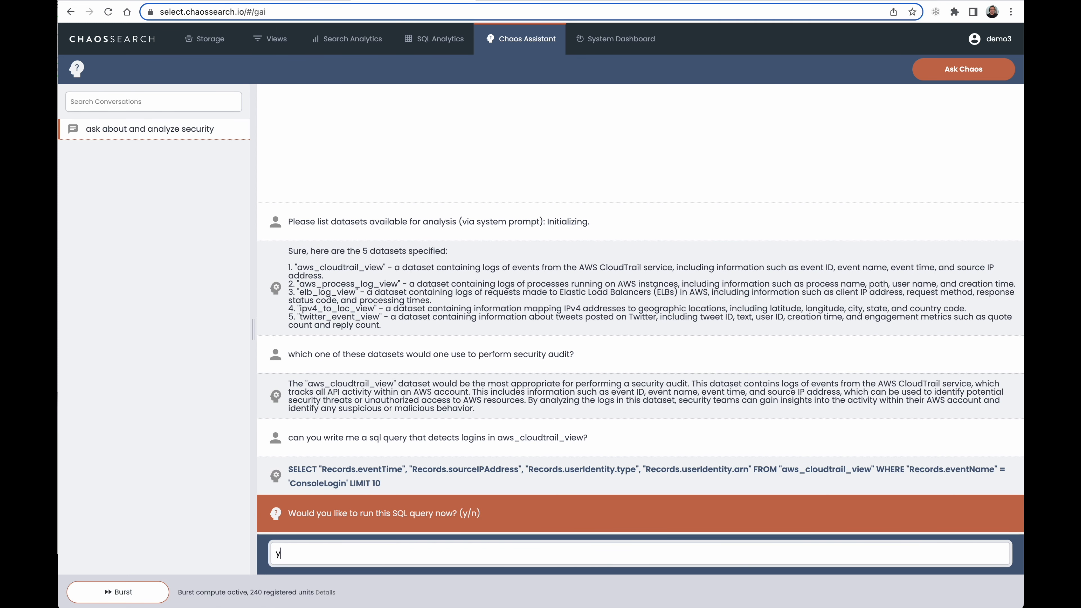
key("Return")
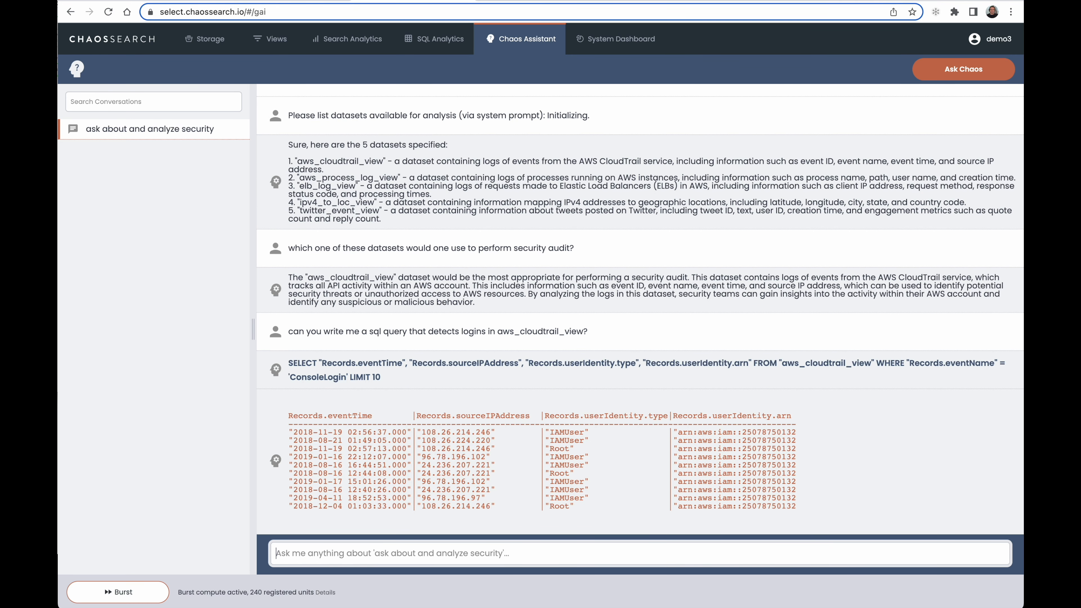
Ask the assistant "which one of these datasets would analyze operating system processes?"
type("which ")
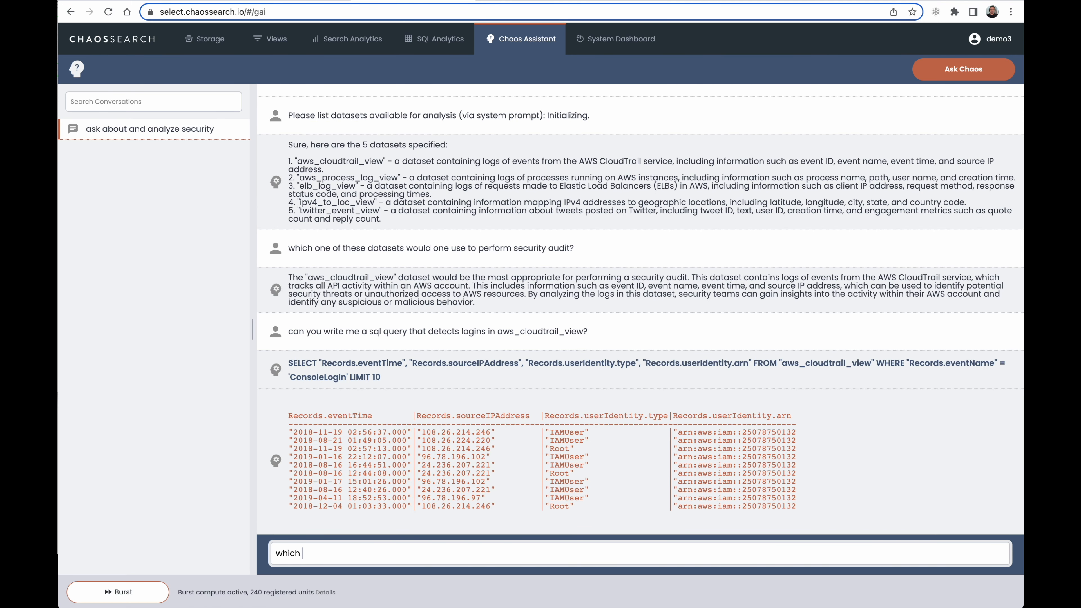
type("one of these datasets would anal")
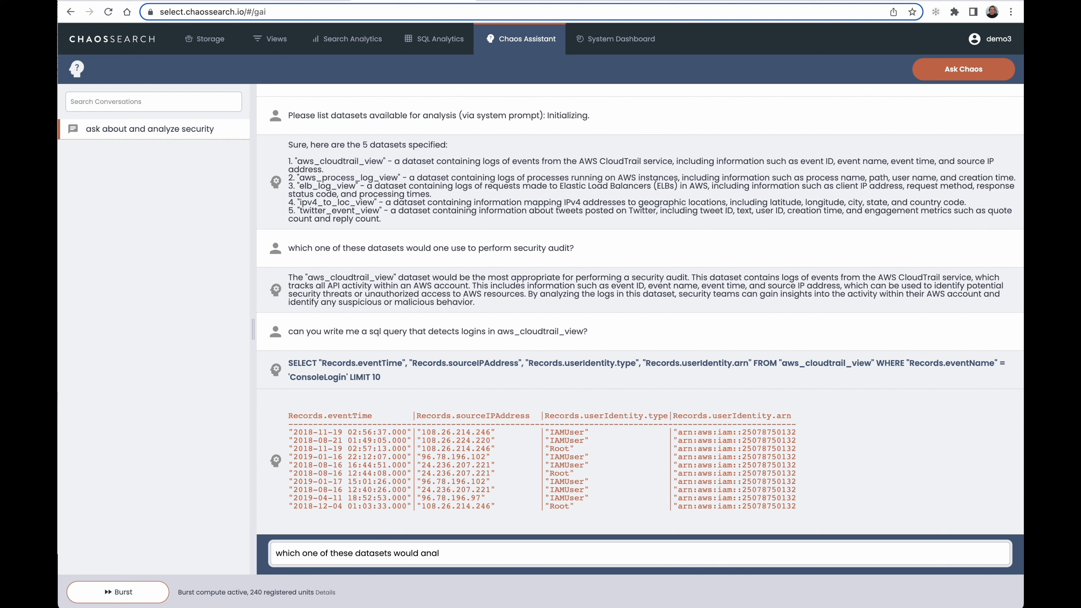
type("ze ")
type("ze operating s")
type("ystem")
type(" processes")
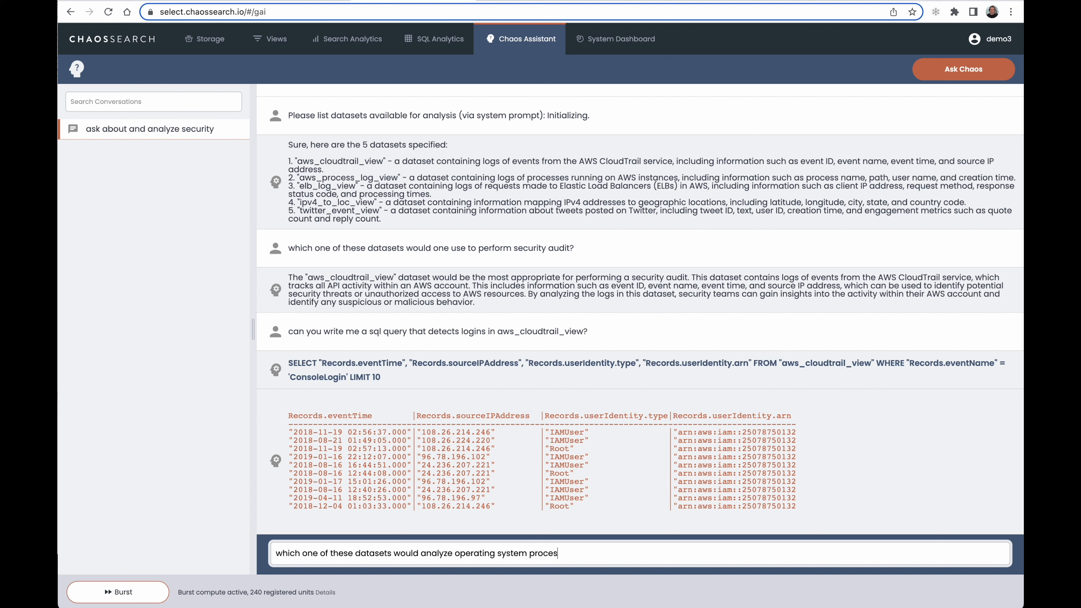
type("?")
key("Return")
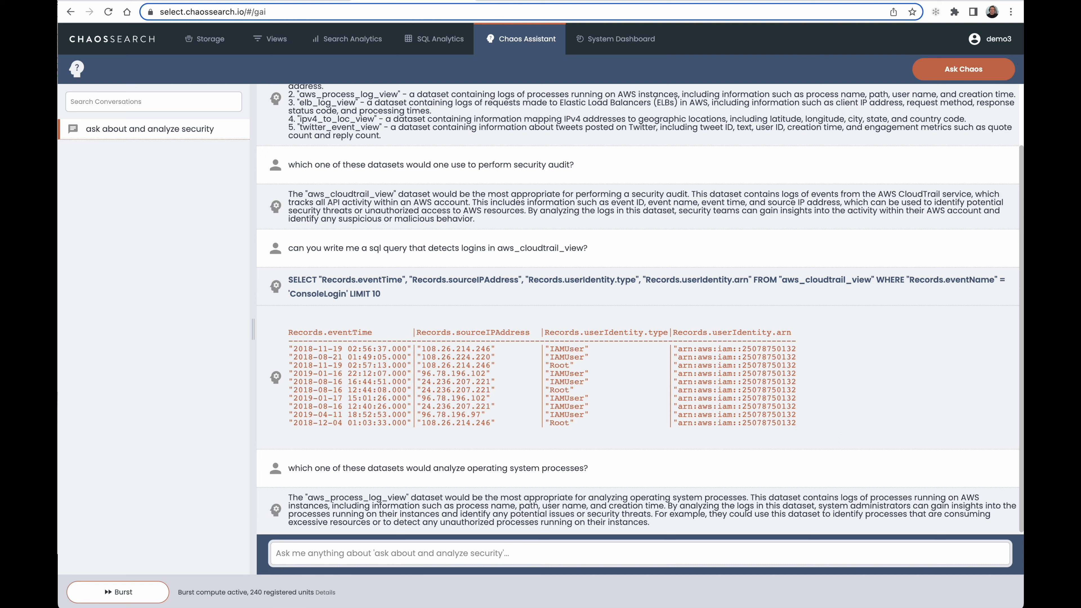
Ask the assistant "please list commands one would look for with respects to security/threat detection in linux operating systems?"
type("please list commands one would look for with respects to security")
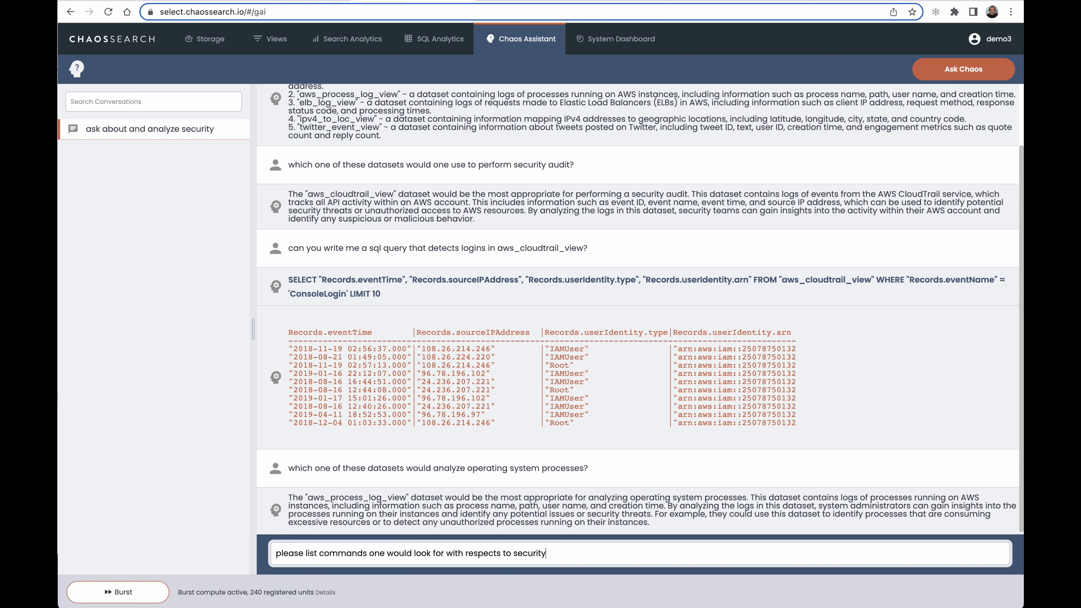
type("/threat detection in linux opera")
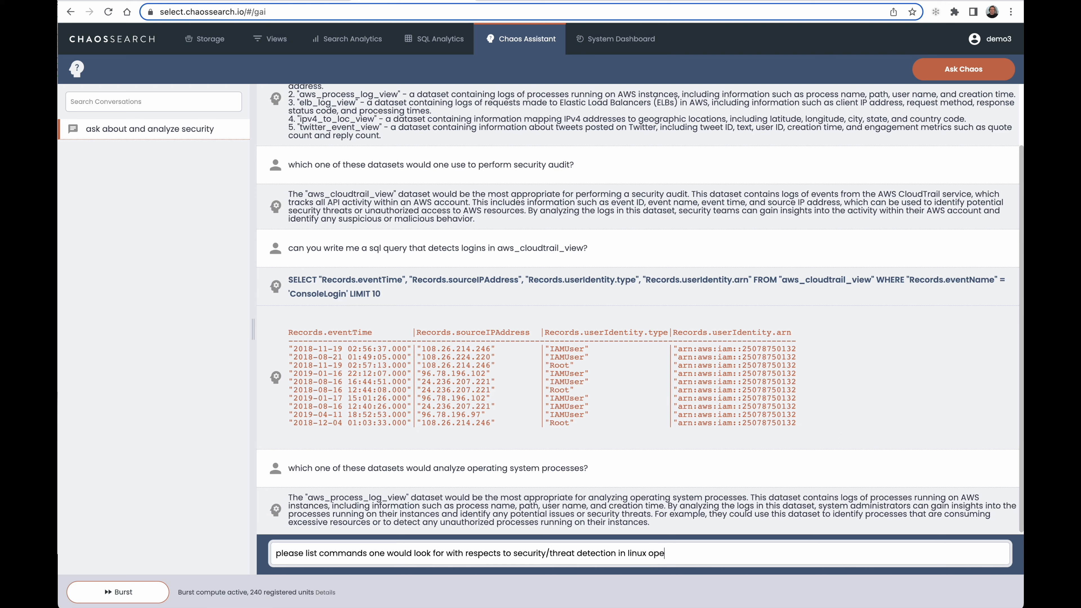
type("ting systems?")
key("Return")
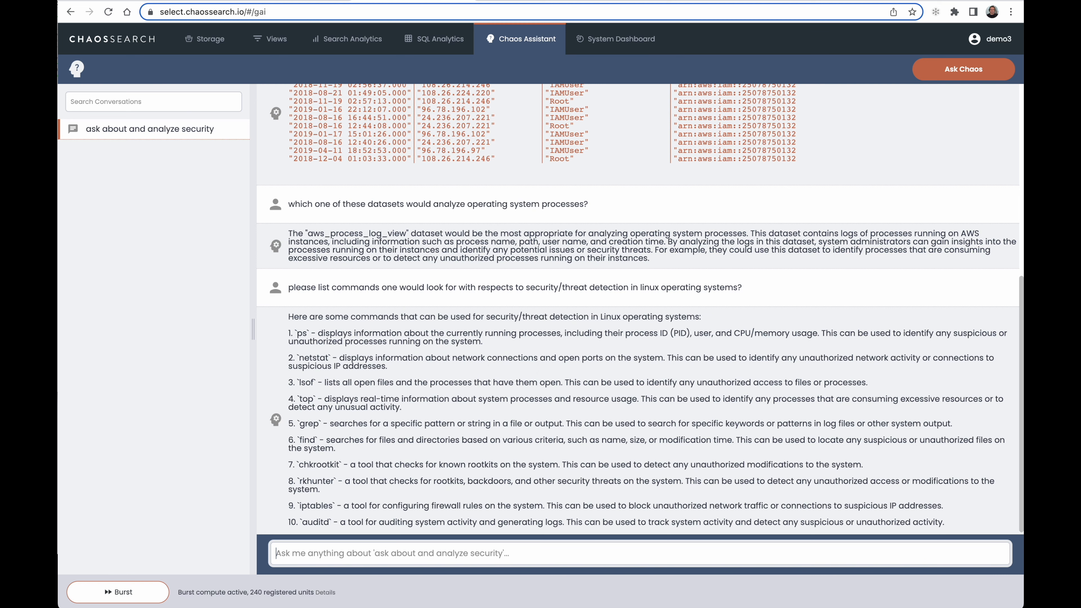
Ask the assistant "how would you write an elastic search query that looks for each of the above commands in aws_process_log_view?"
type("how wou")
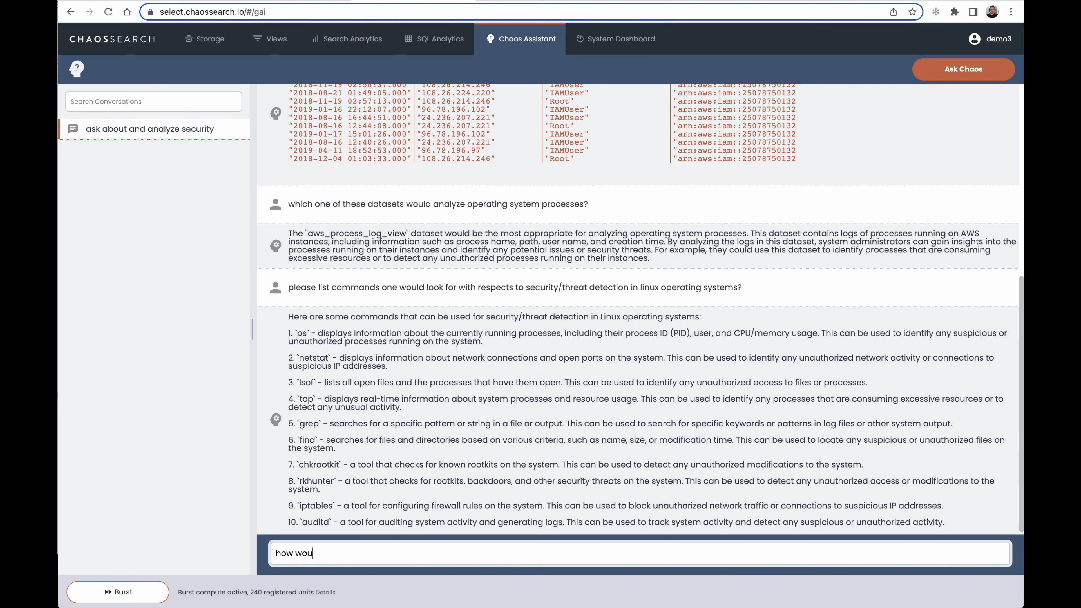
type("ld you write an elastic sear")
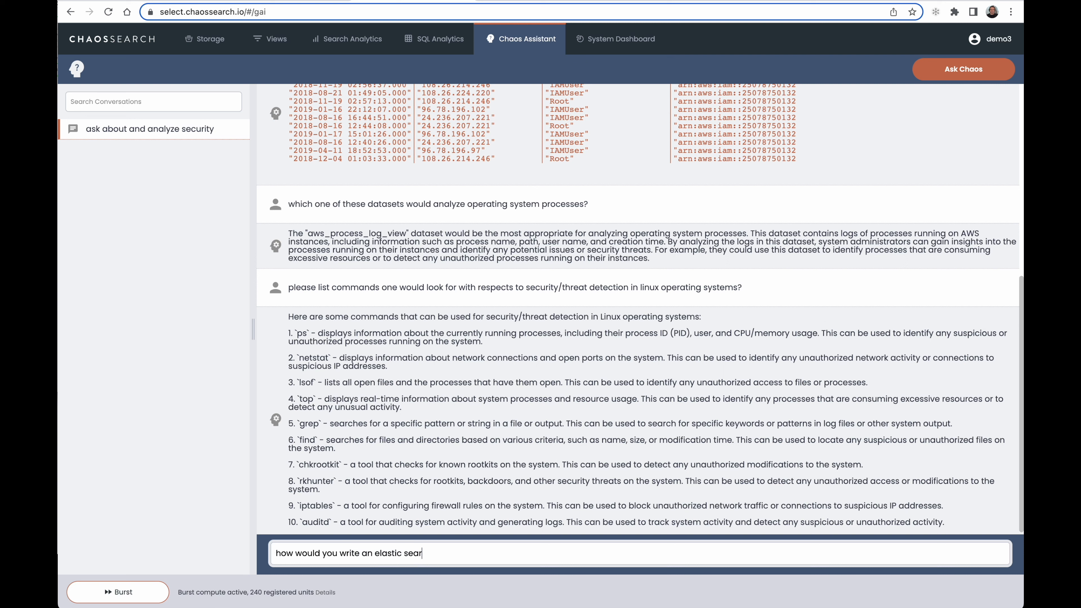
type("ch query that looks for each")
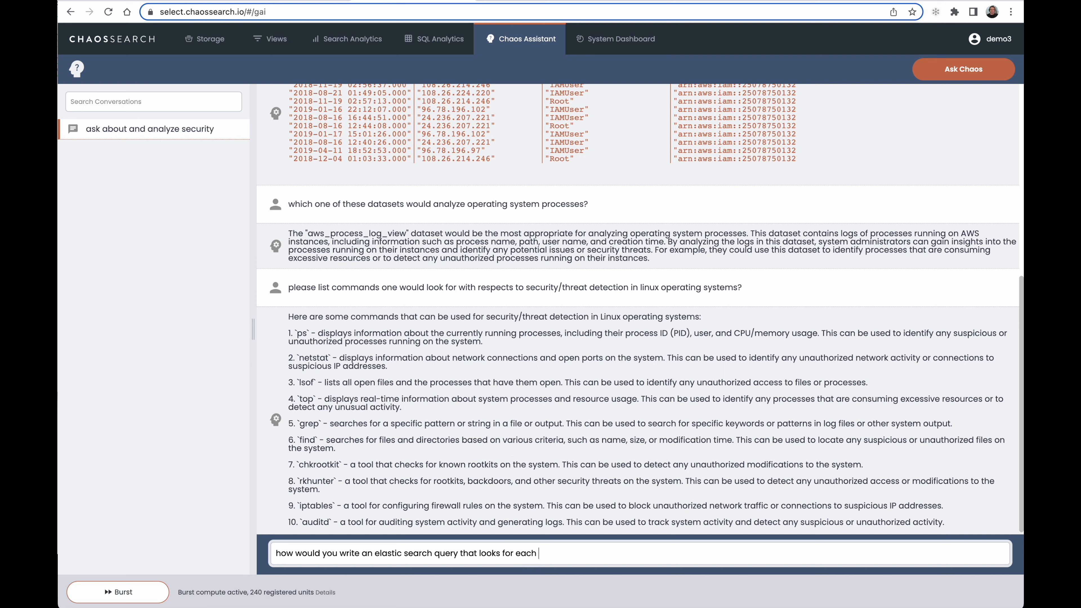
type(" of the above commands in")
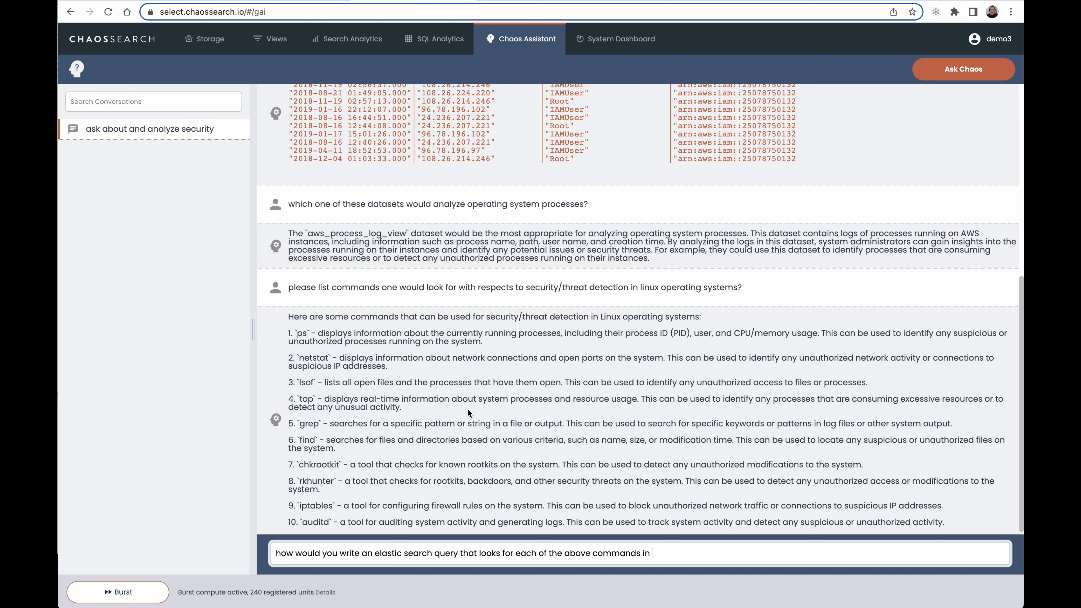
left_click(373, 233)
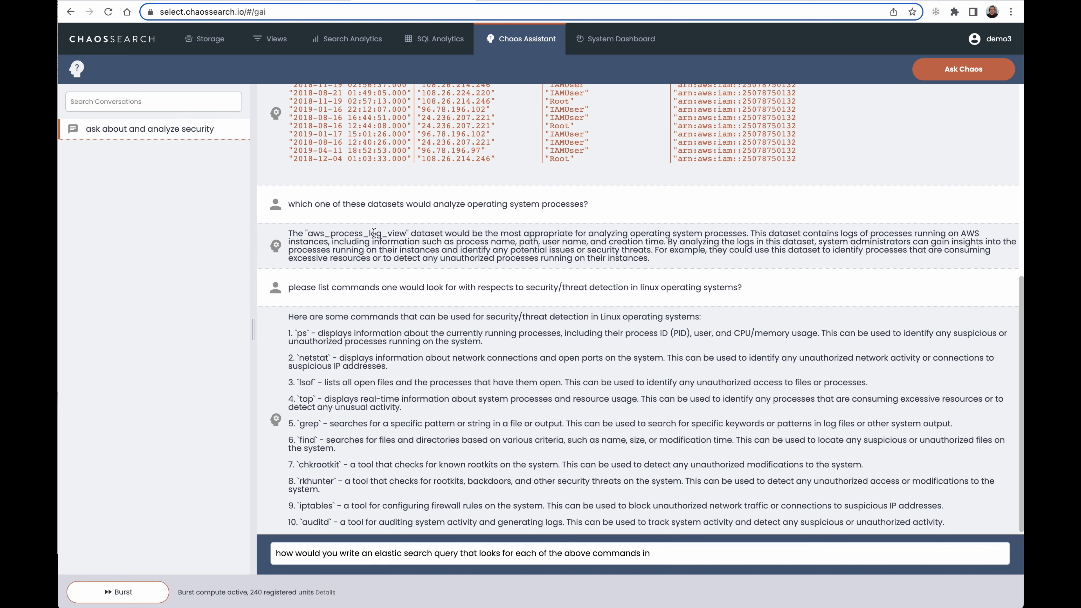
double_click(373, 233)
key("super+c")
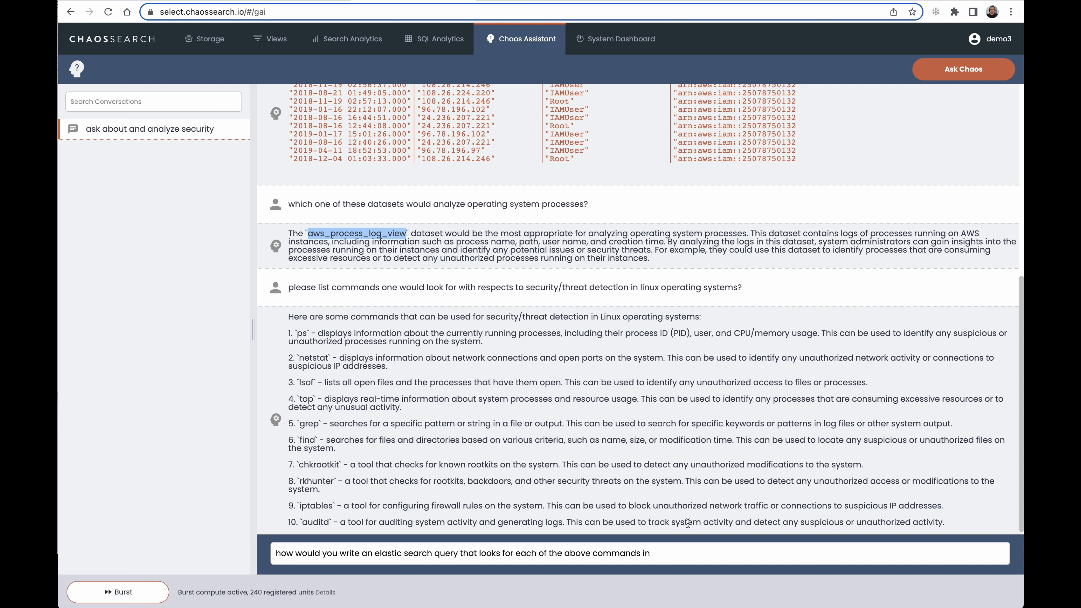
left_click(675, 552)
key("super+v")
type("?")
key("Return")
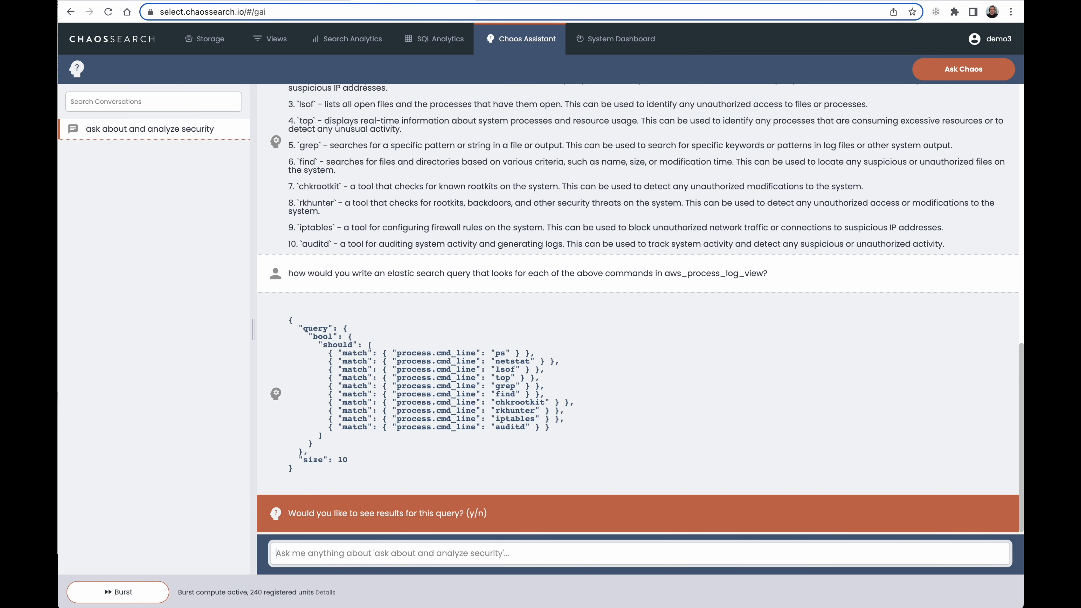
Agree to see the generated query's results and set their time range to ~ 5 years ago to ~ in a year
type("y")
key("Return")
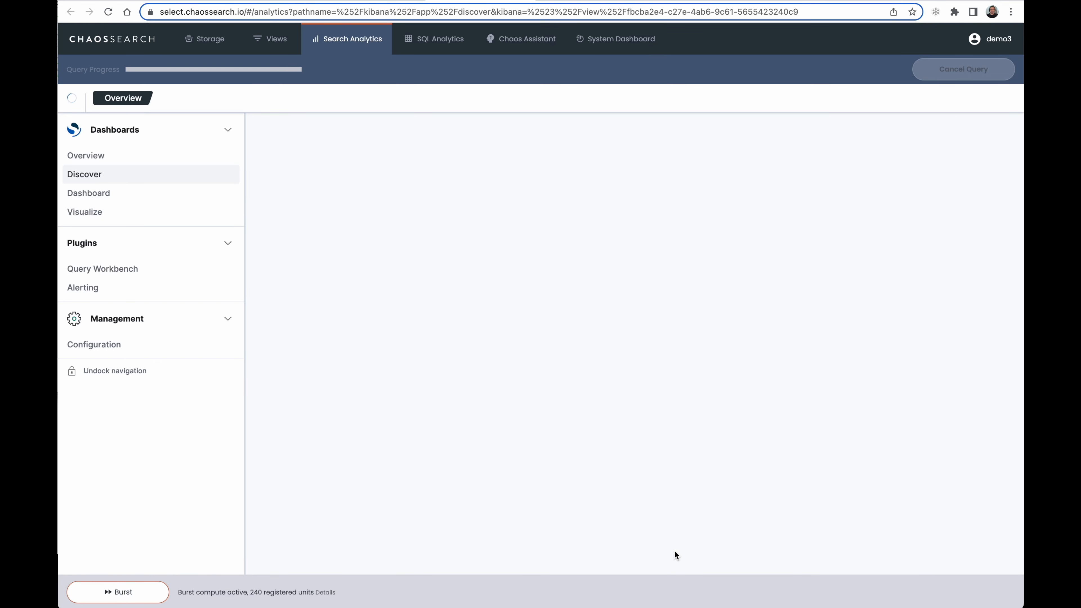
left_click(683, 130)
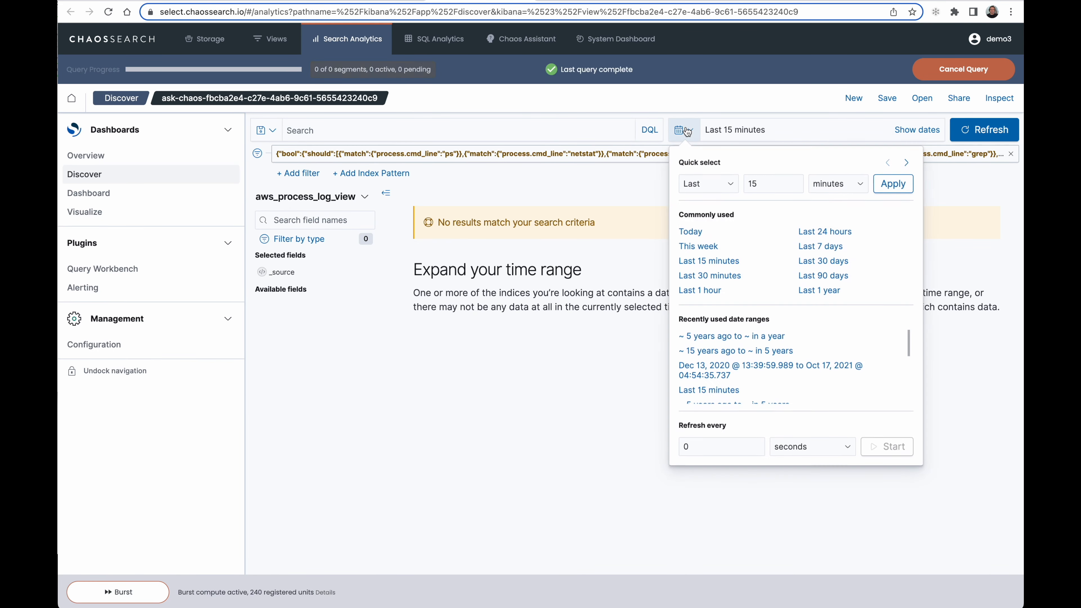
left_click(702, 337)
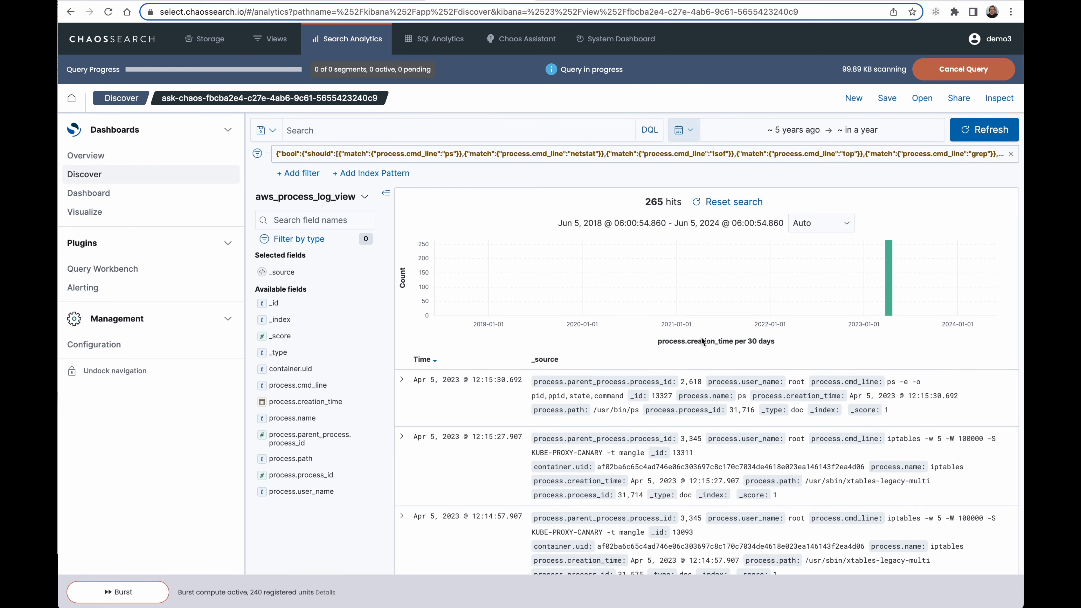
Look through the matching process log entries and expand the dbus-send entry to examine its fields
scroll(701, 336, "down", 20)
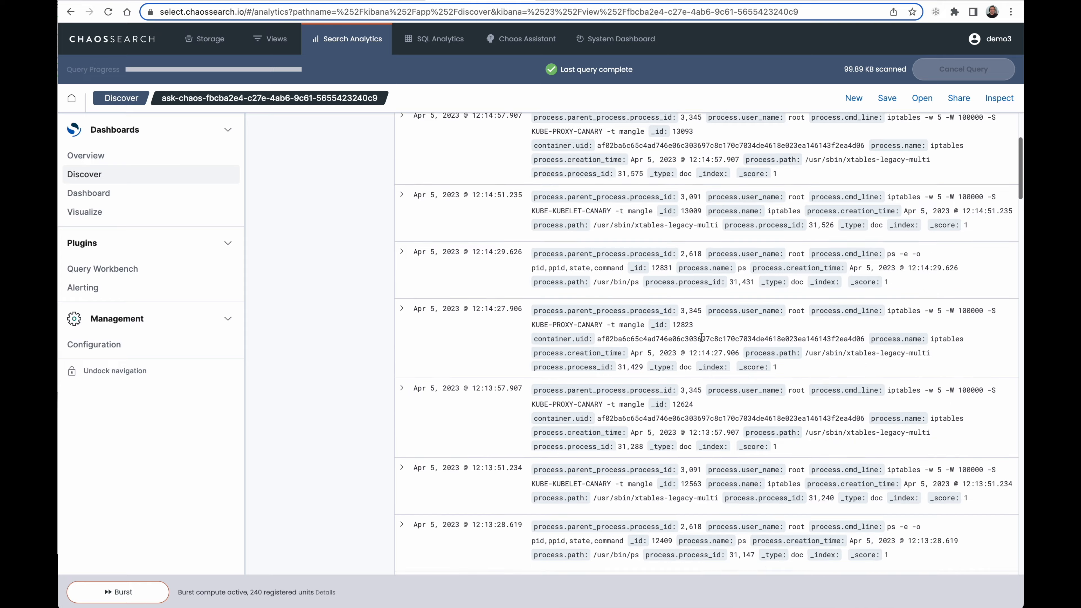
scroll(701, 336, "down", 10)
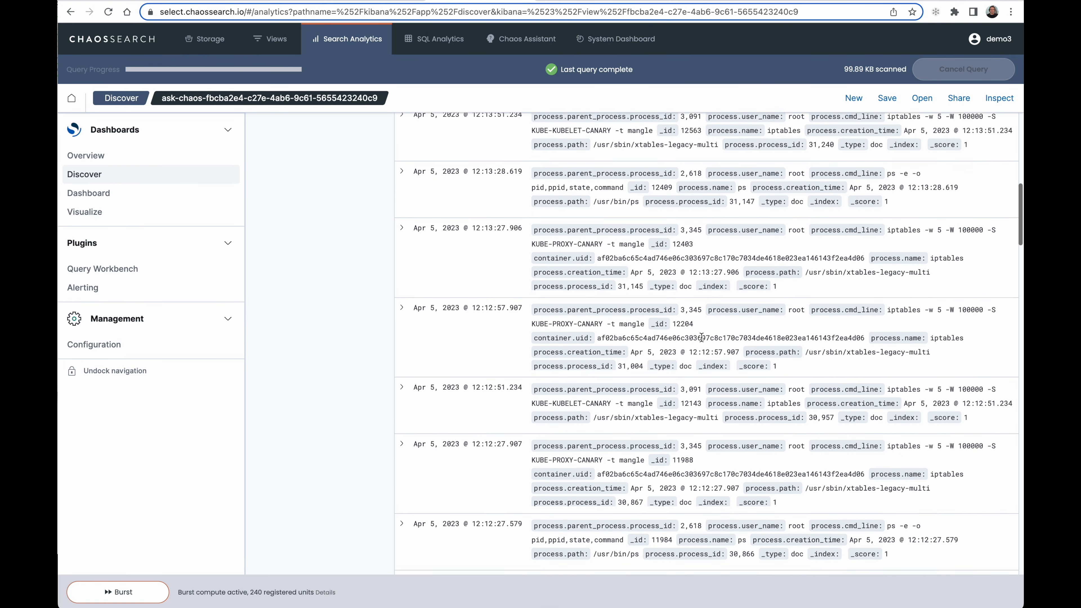
scroll(701, 337, "down", 5)
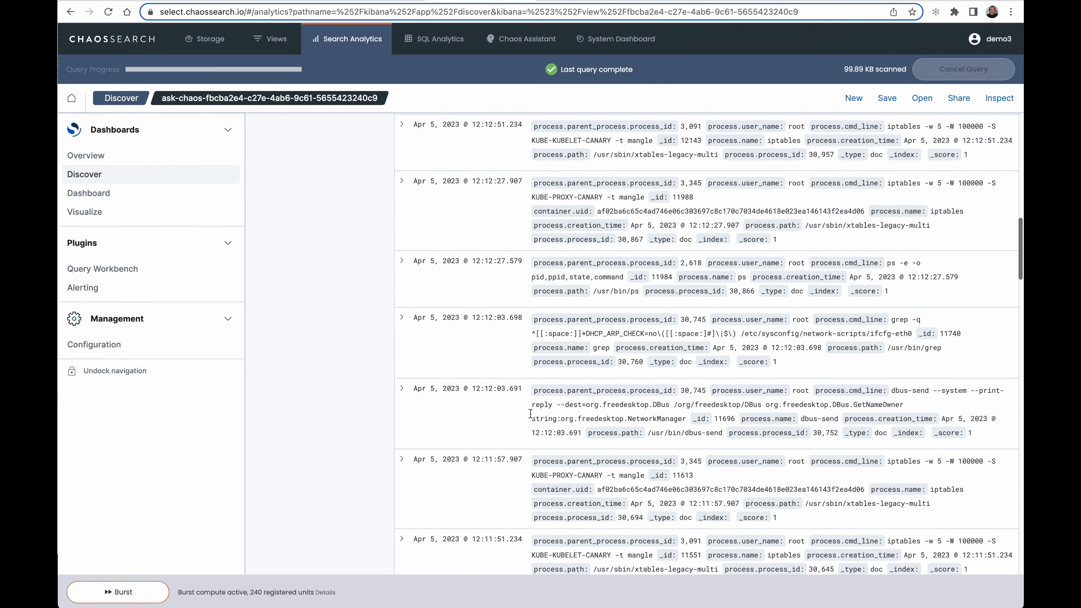
left_click(401, 391)
scroll(661, 410, "down", 8)
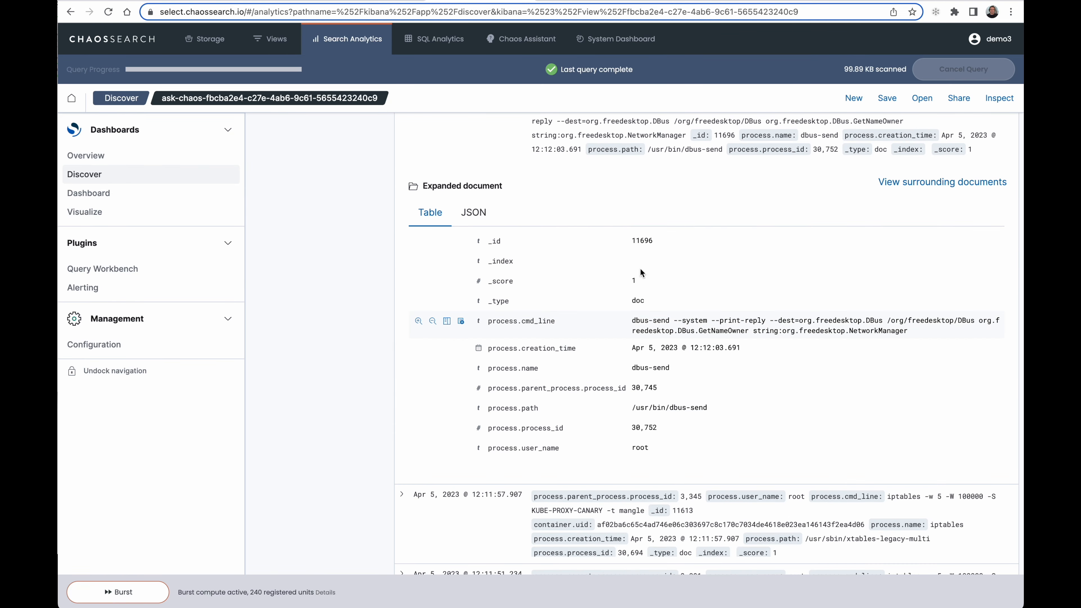
Return to the assistant conversation and ask "which one of these datasets would analyze website activity?"
left_click(371, 1)
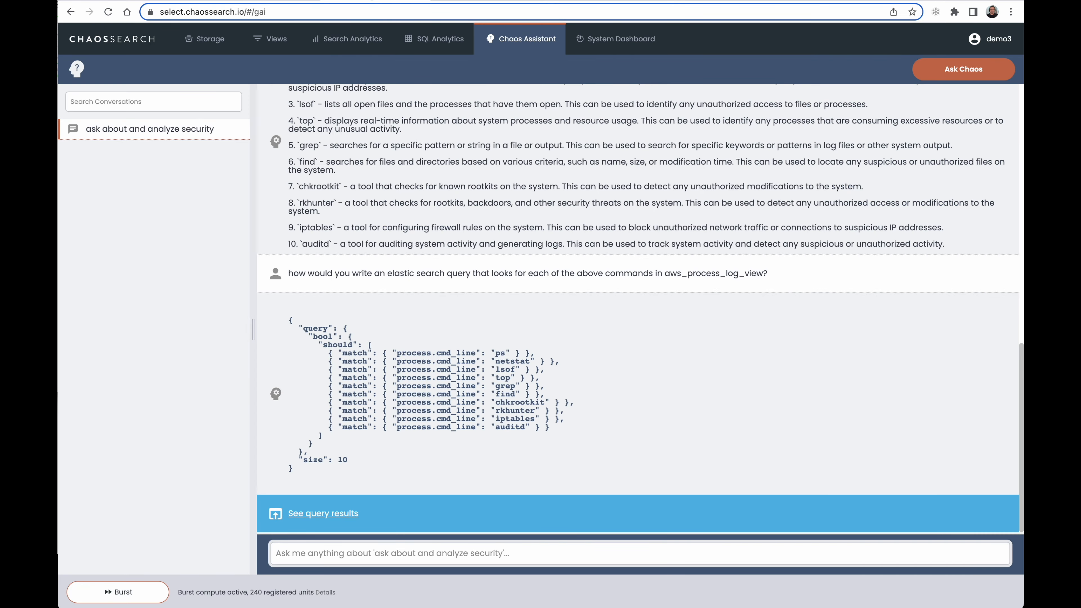
type("which")
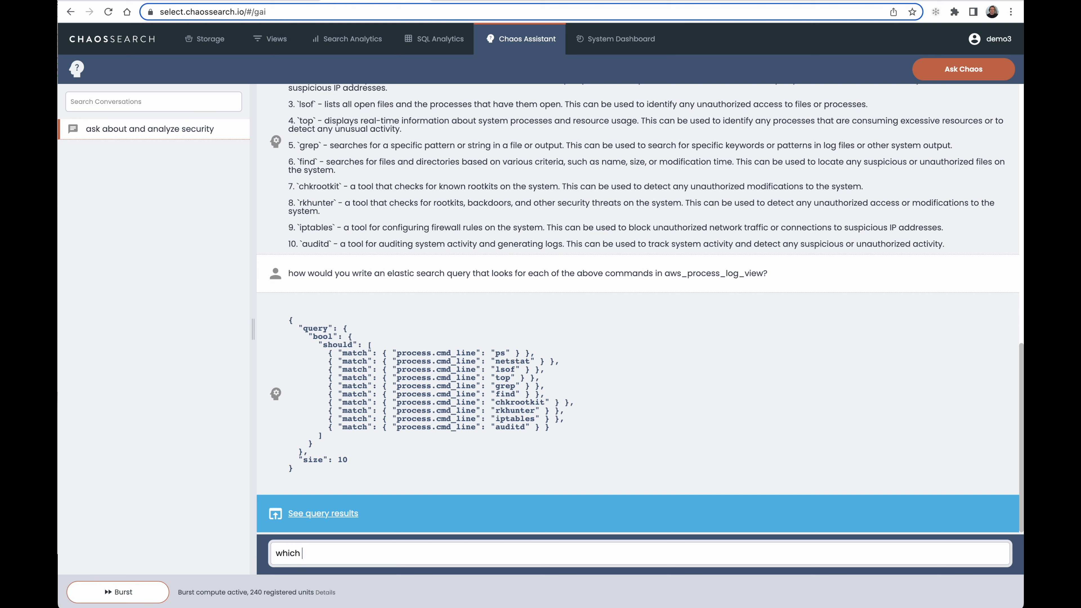
type(" one of these datasets would analyze ")
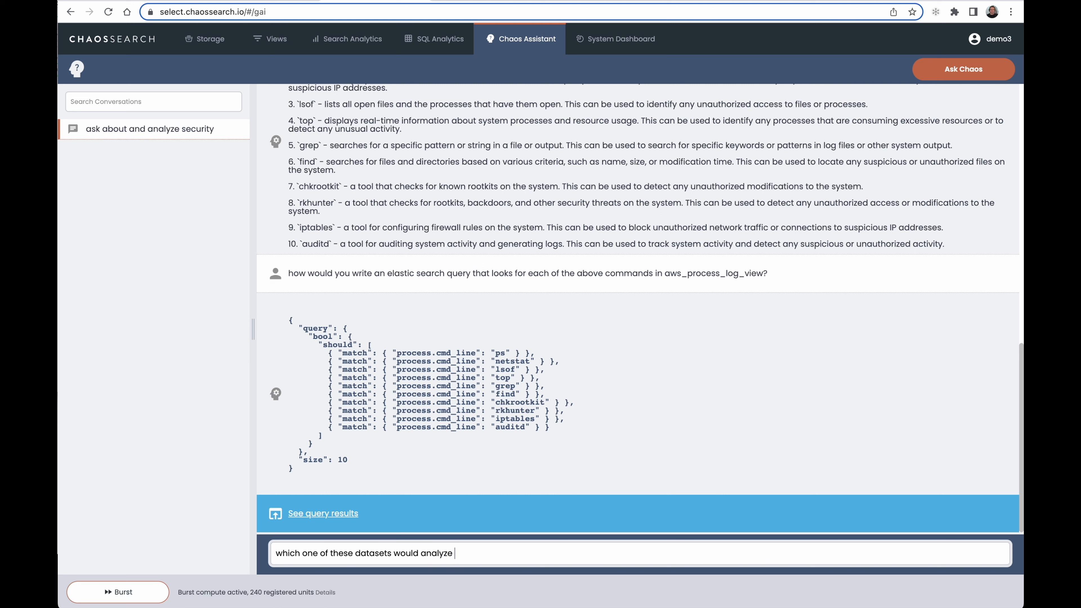
type("website activity?")
key("Return")
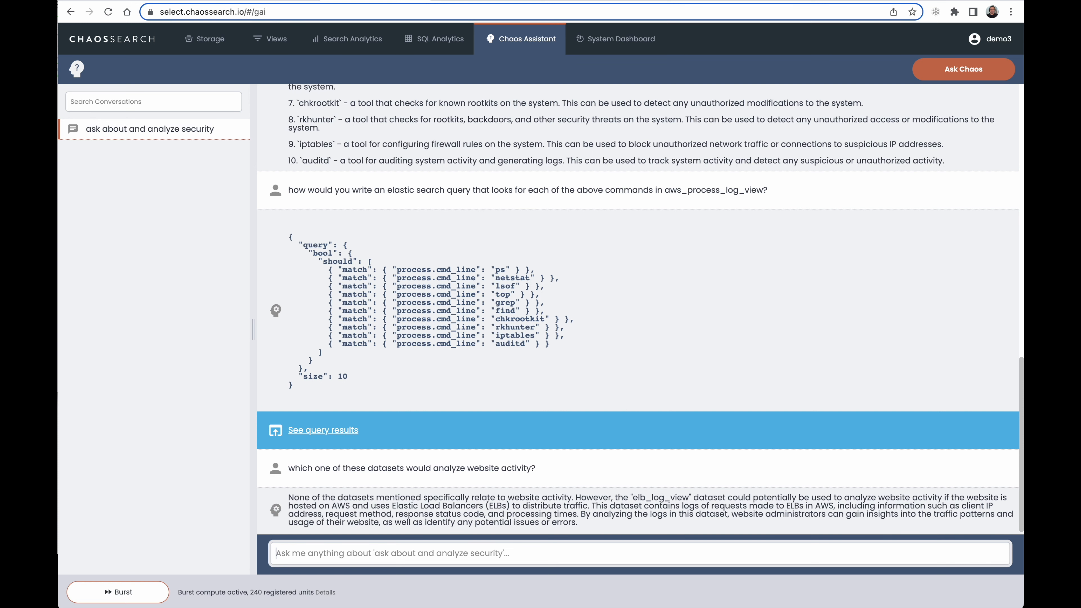
Ask the assistant "can you write a sql query that joinds elb_log_view client ip with ipv4_to_loc_view matching external ip?" and agree to see its results
type("can you write me")
key("BackSpace")
type("a sql query")
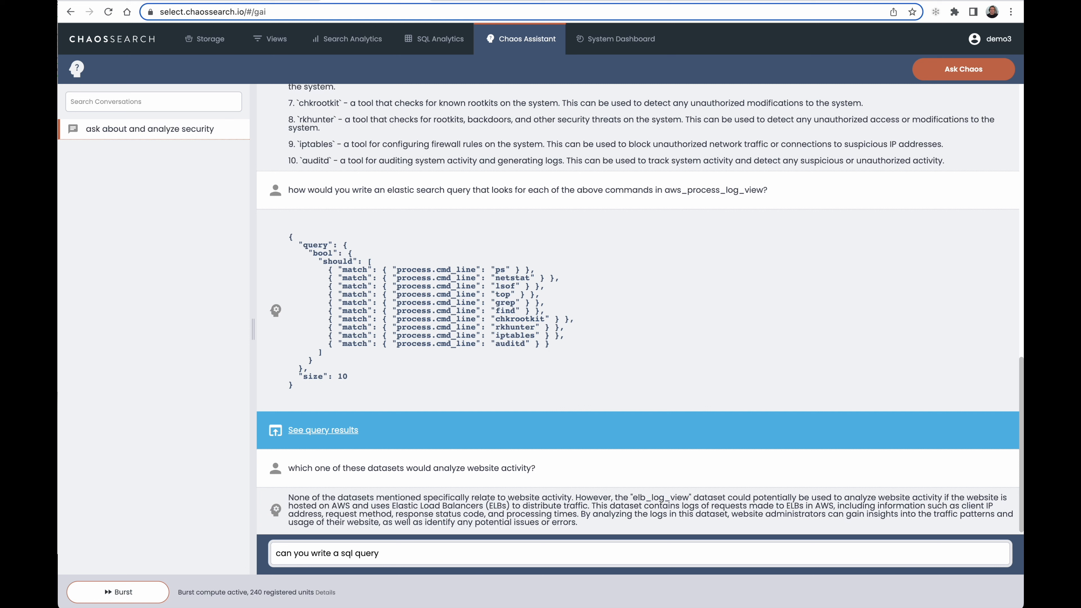
type(" that joinds elb_log_view client ip with ipv")
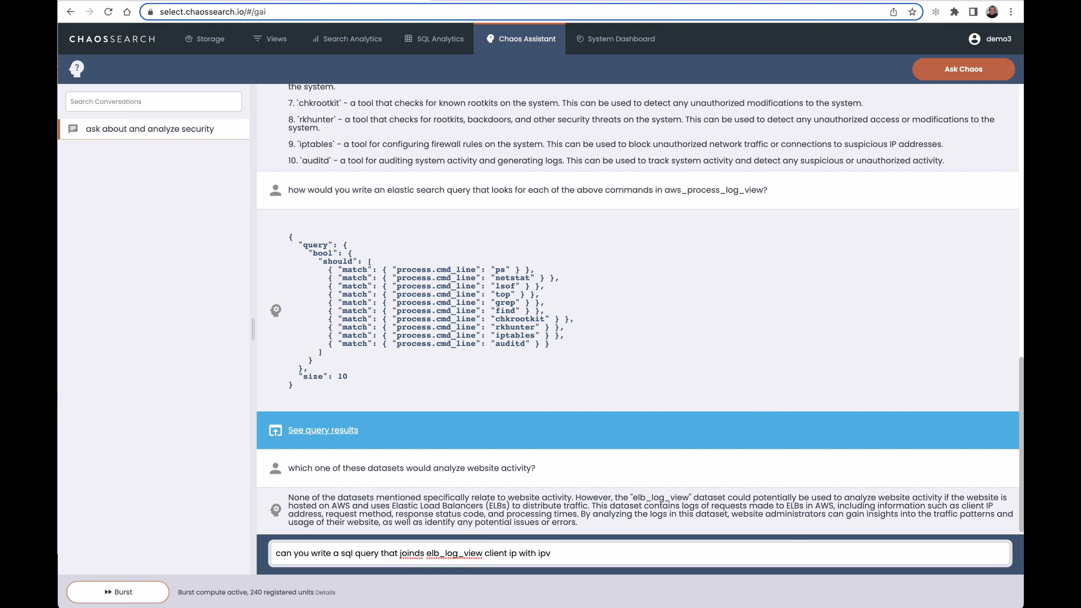
type("to_loc_videw mattching external ip?")
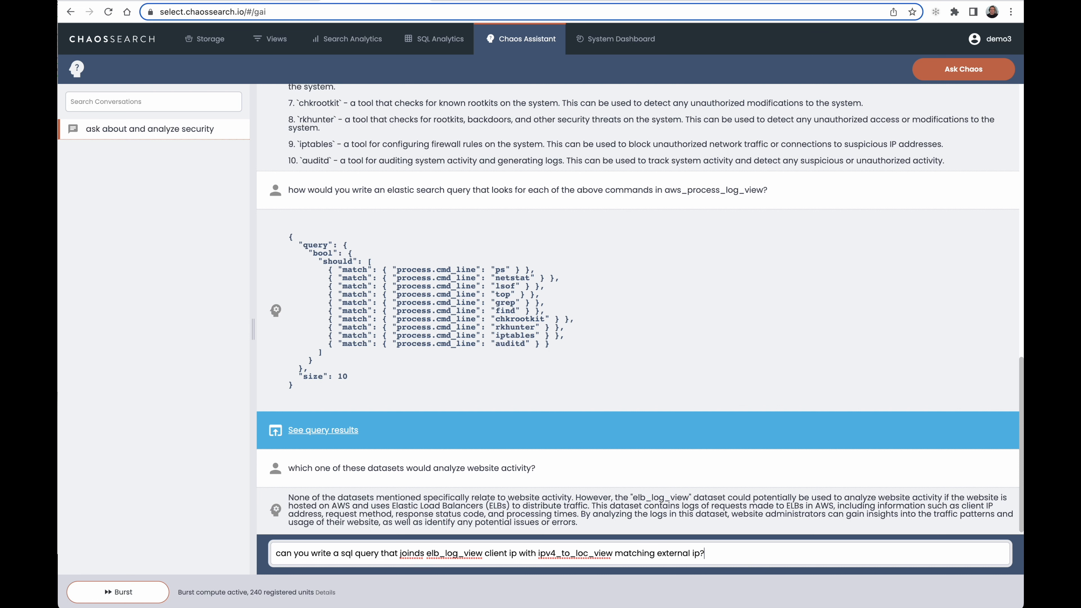
key("Return")
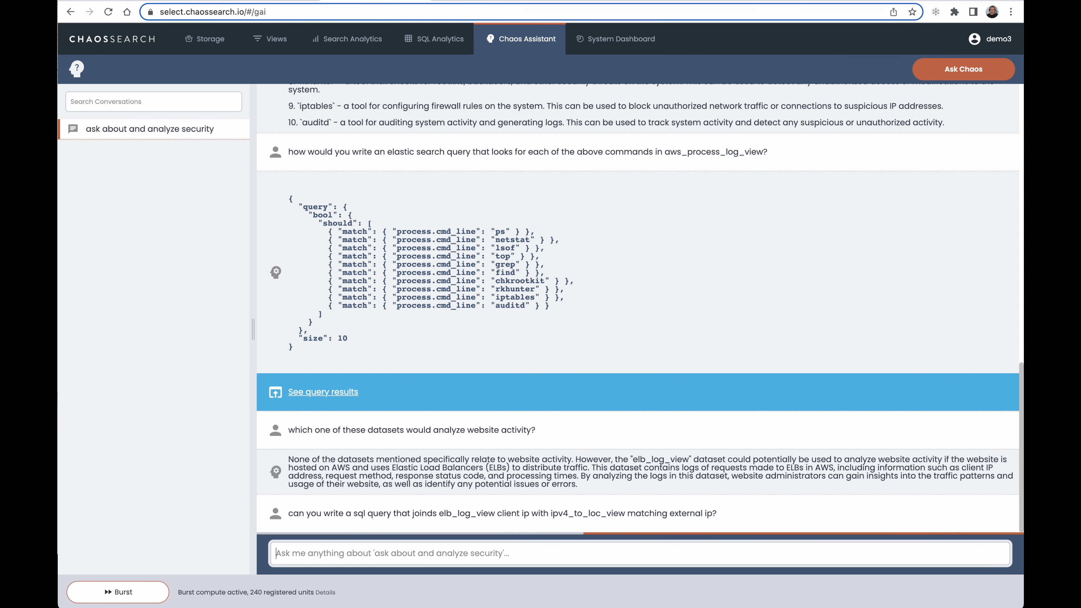
type("y")
key("Return")
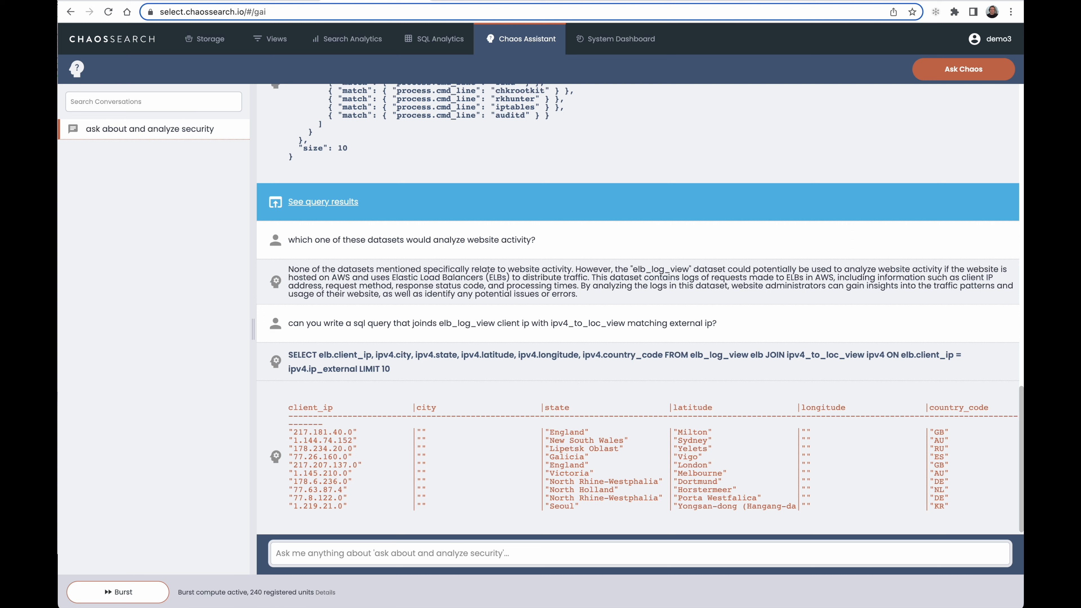
type("how would")
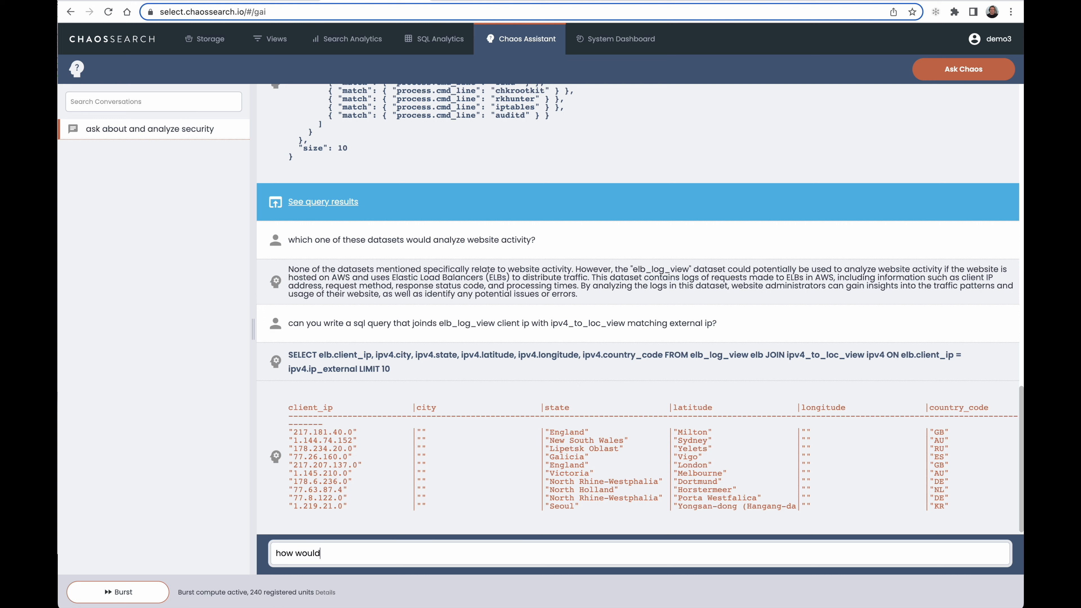
type(" you write an elastic search ")
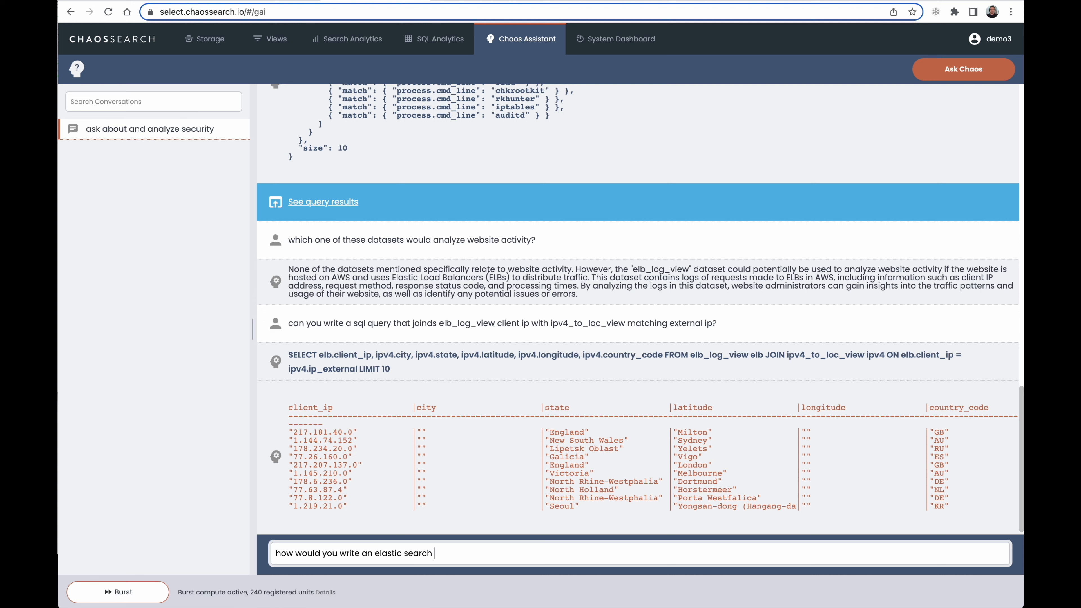
type("query that looks for \"@awscloud")
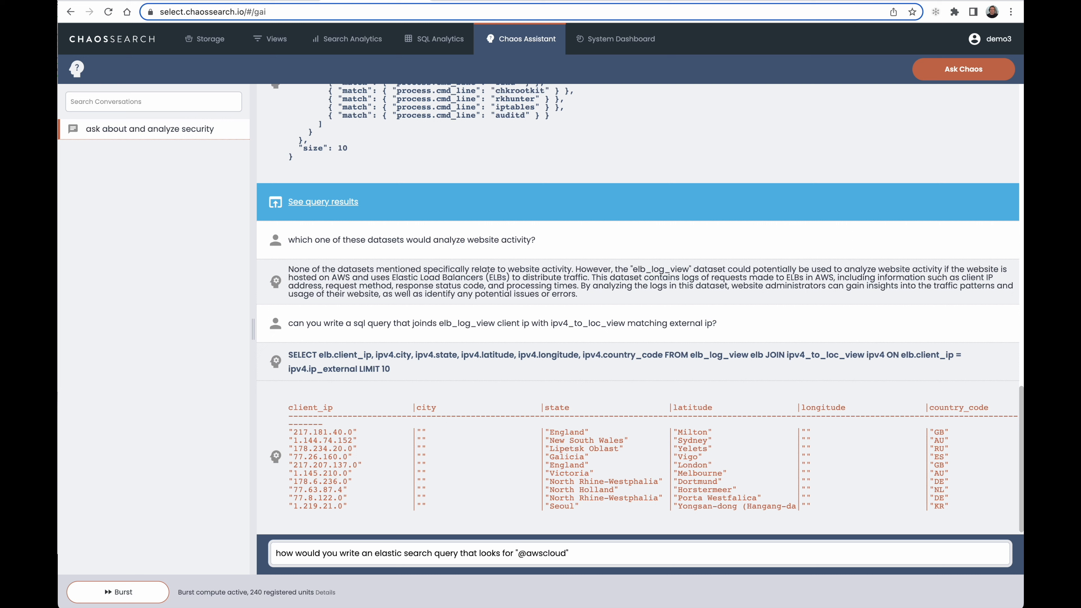
type("\" in twitter_event_view and talks about security?")
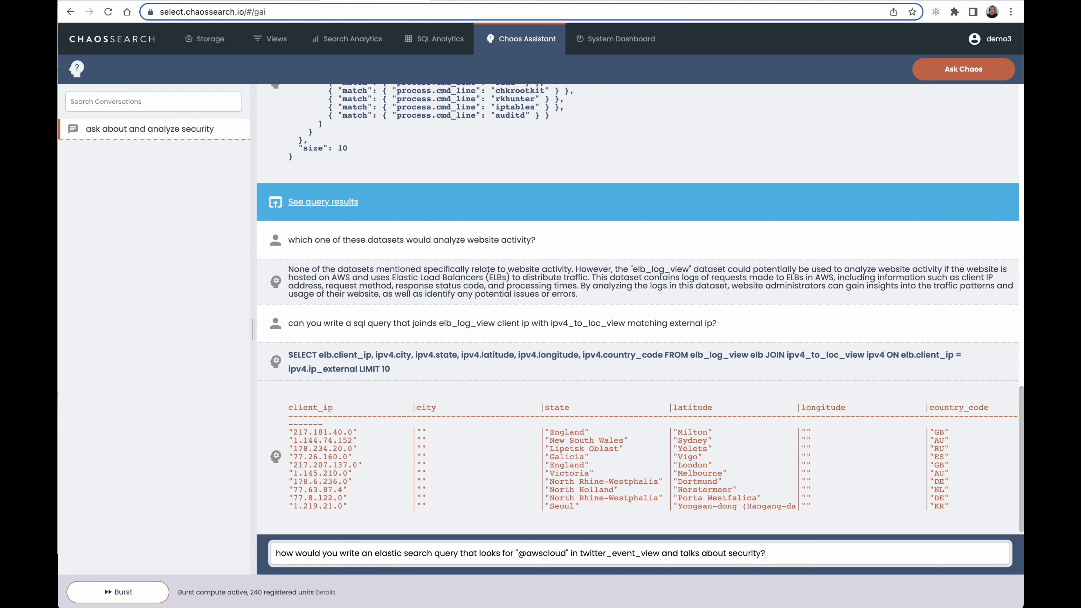
key("Return")
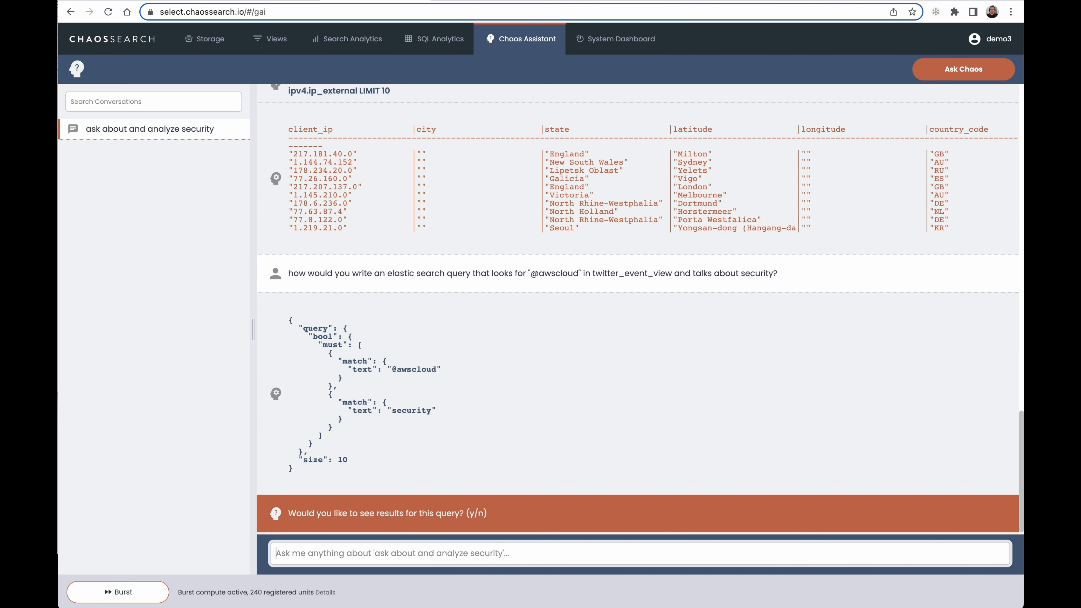
Agree to see the Twitter query's results and set their time range to ~ 5 years ago to ~ in a year
type("y")
key("Return")
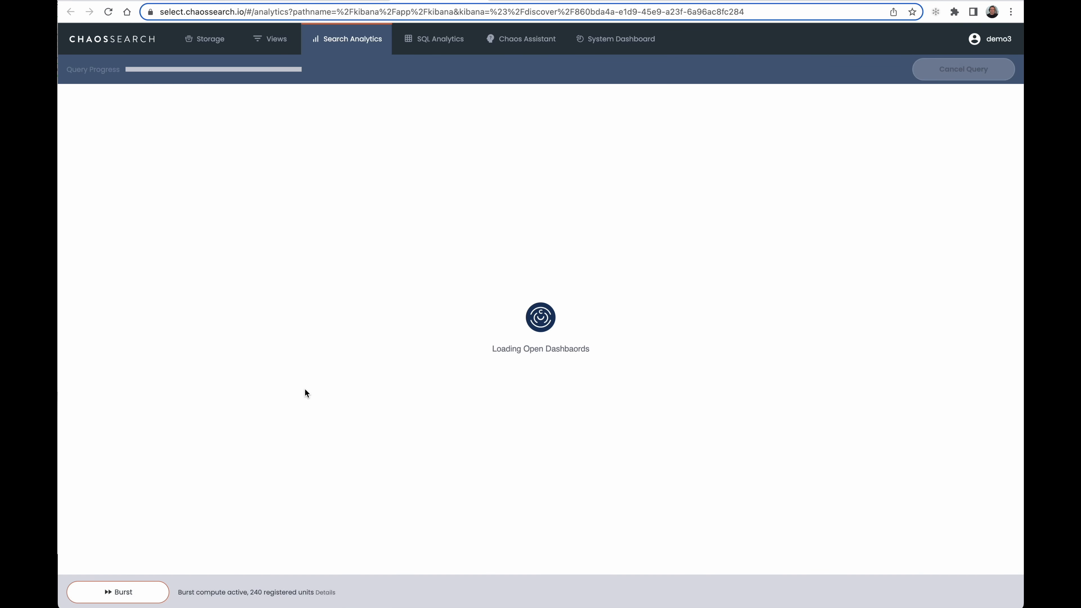
left_click(683, 130)
left_click(692, 338)
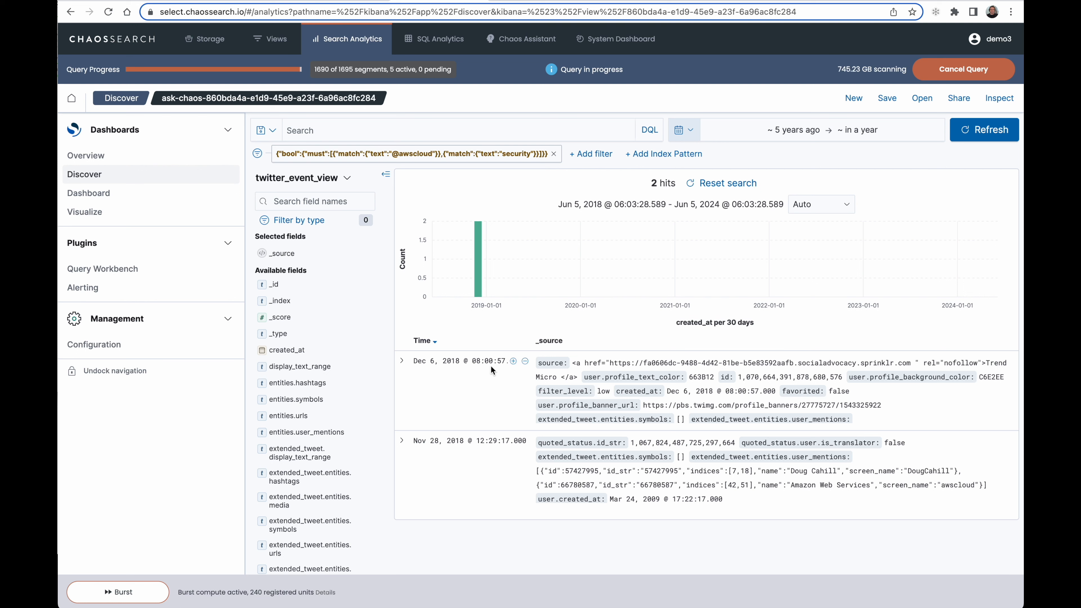
Expand the Dec 6, 2018 tweet entry and examine its fields down to the tweet text
left_click(402, 362)
left_click(401, 362)
left_click(402, 362)
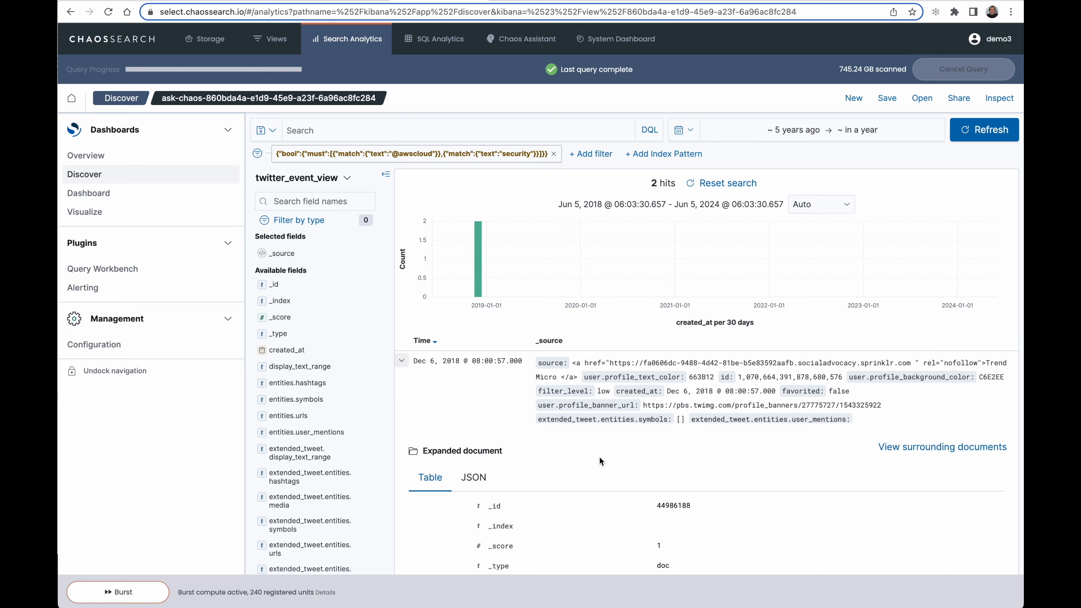
scroll(598, 457, "down", 10)
scroll(598, 457, "down", 6)
scroll(599, 457, "down", 4)
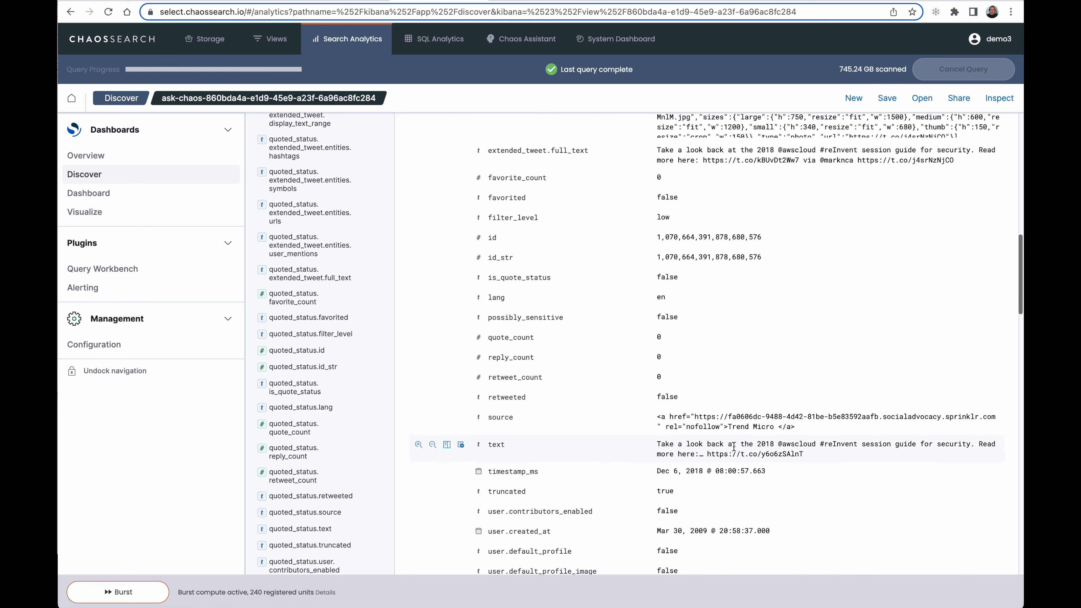
left_click_drag(707, 454, 806, 451)
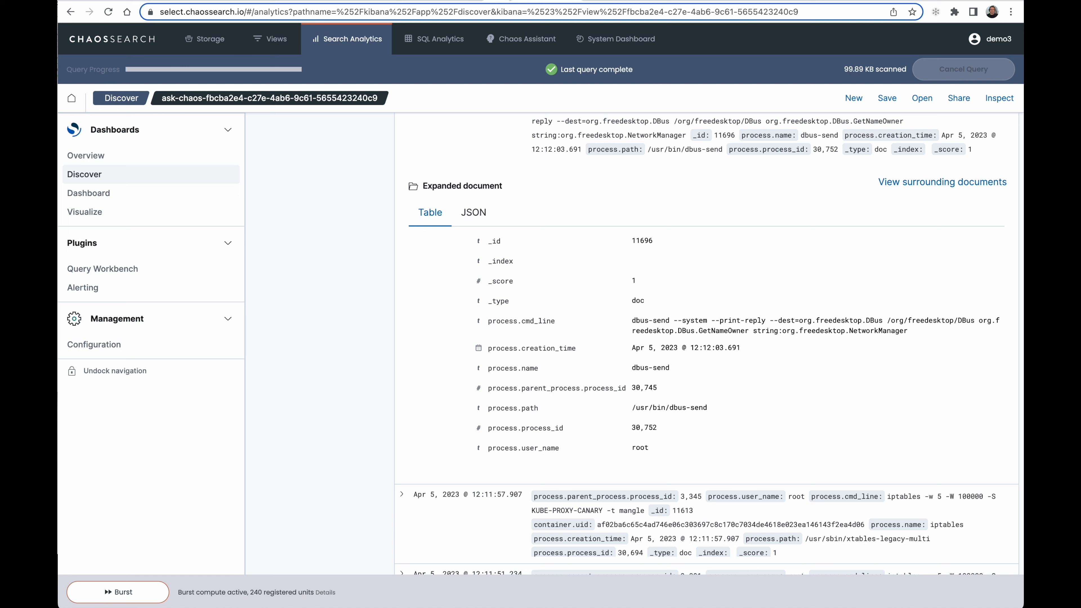
Return to the assistant conversation and ask "what is the syntax for "json path" to extract hashtags from twitter_event_view.extended_tweet.entiries.hashtags not using SQL or Elasticsearch?"
left_click(489, 11)
key("super+v")
key("Return")
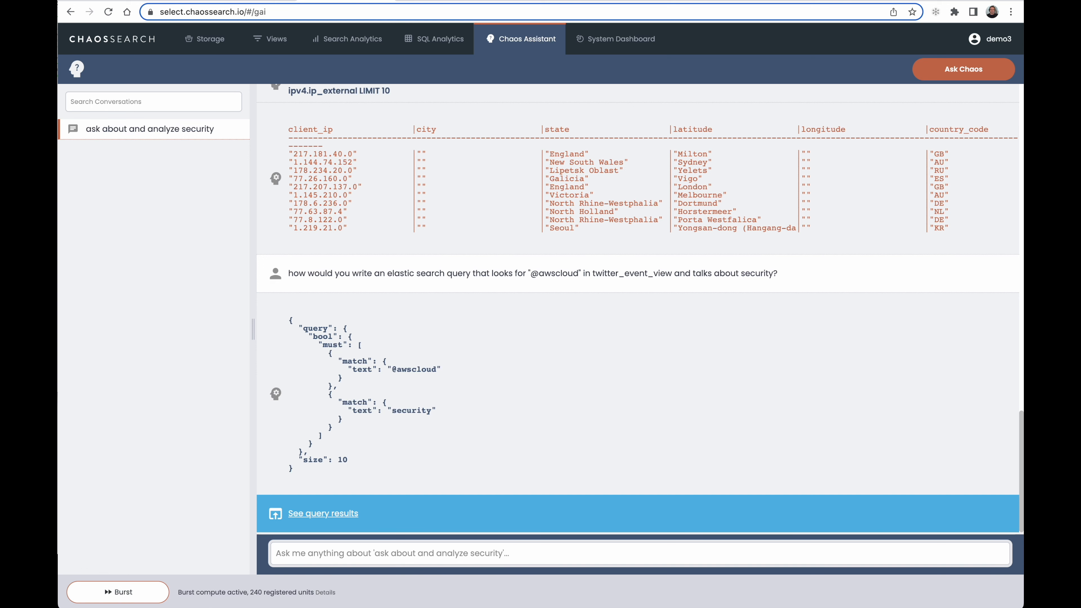
type("what is the")
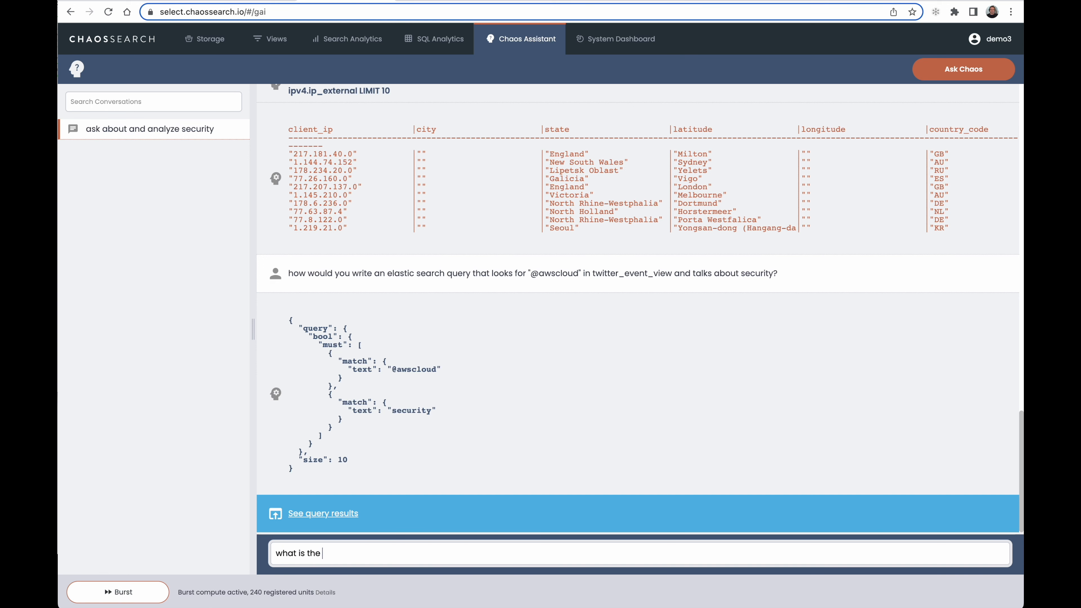
type(" syntax for \"json_path")
key("BackSpace")
key("BackSpace")
key("BackSpace")
key("BackSpace")
type("path\" to ex")
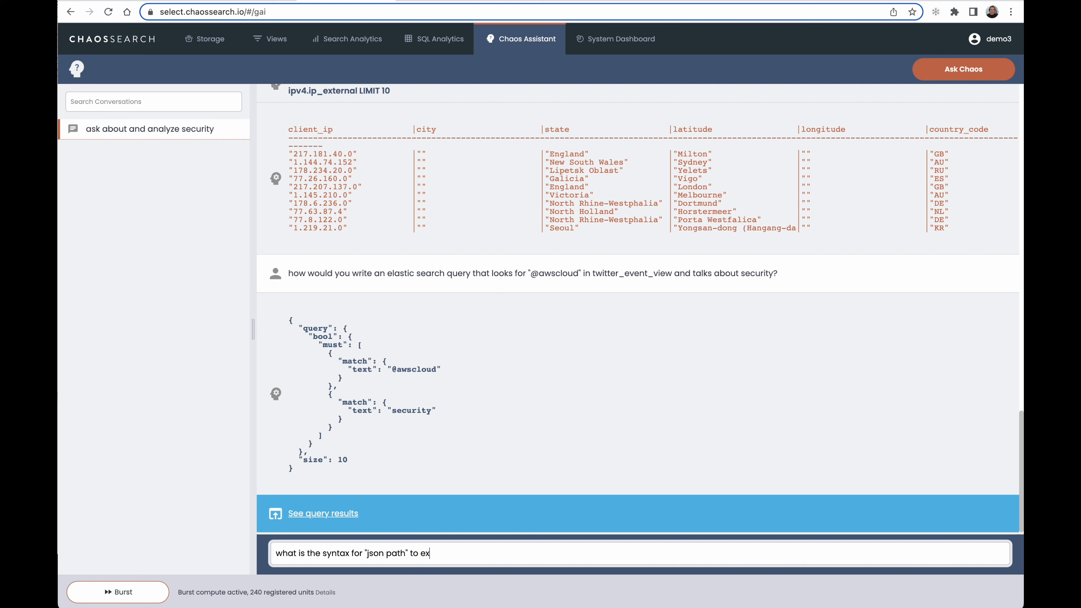
type("tract hashtags from tw")
key("BackSpace")
type("twitter")
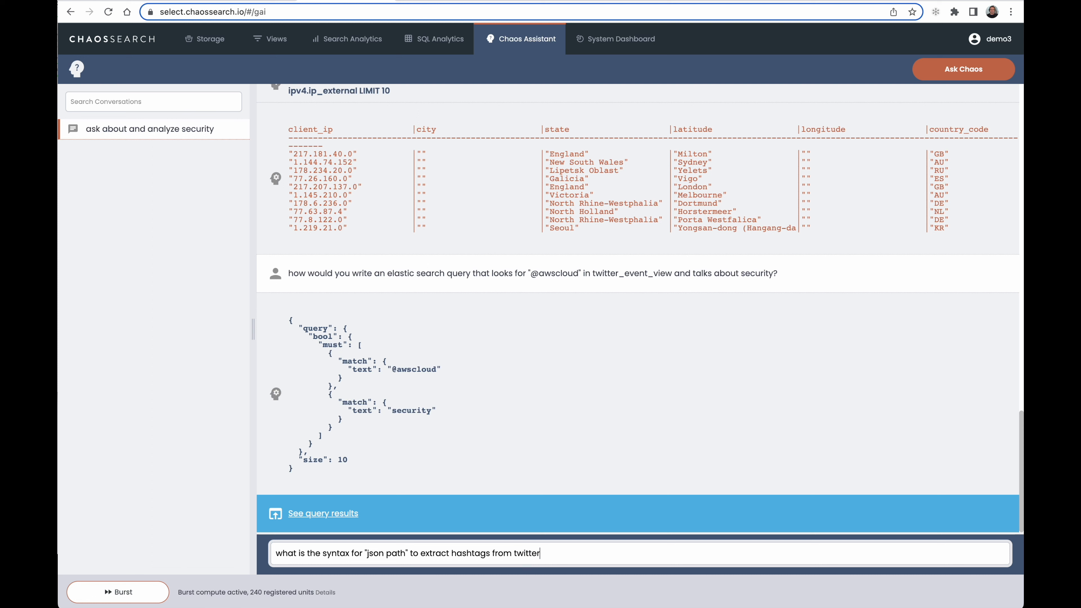
type("_event_view.extended_tweet.entirie")
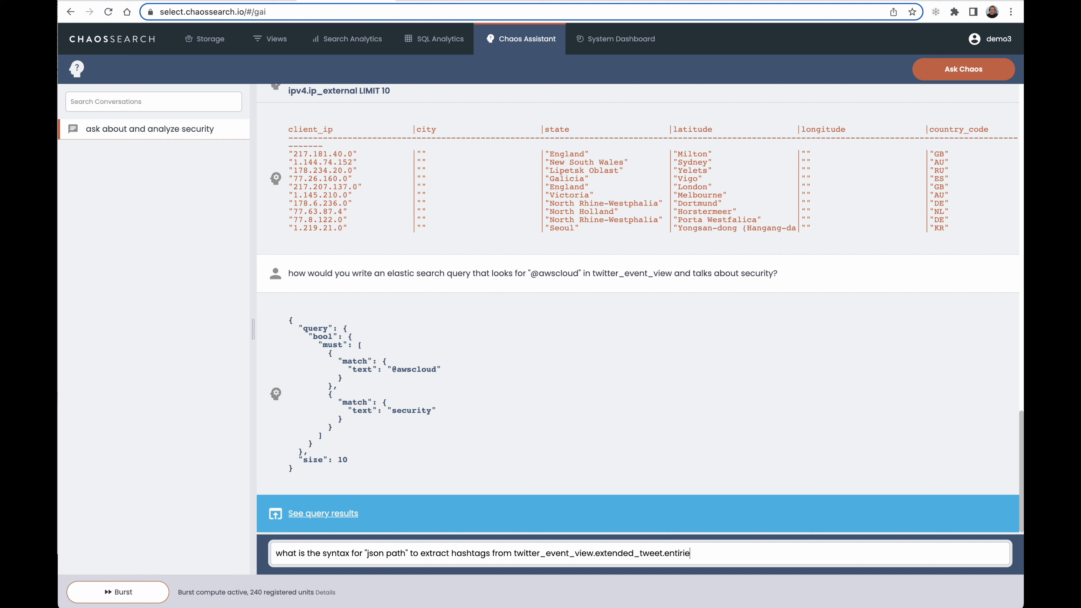
type("s.hashtags not using SQL o")
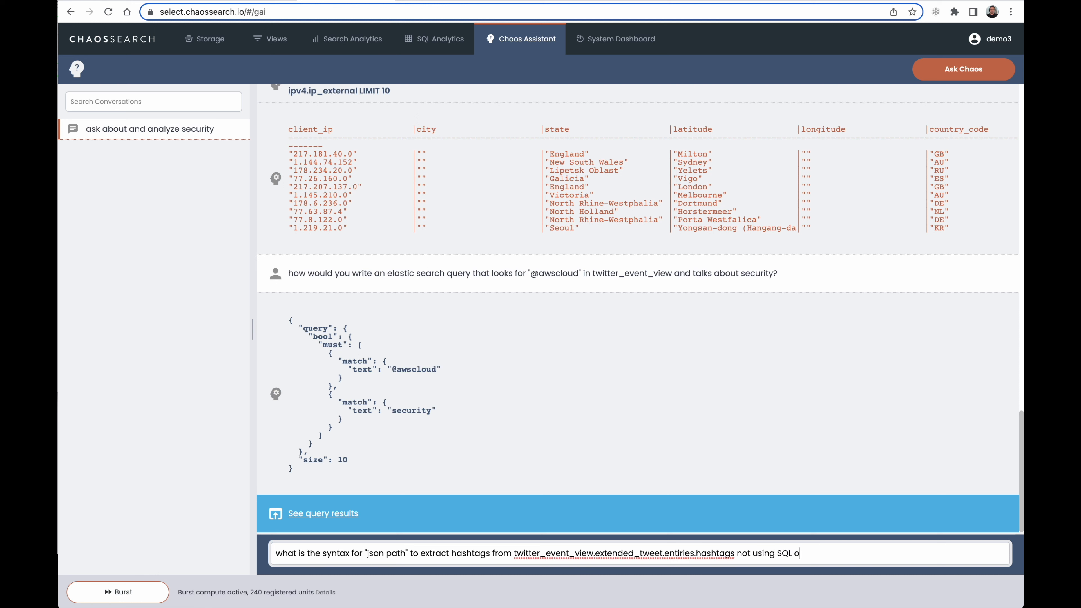
type("r Elasticsearch?")
key("Return")
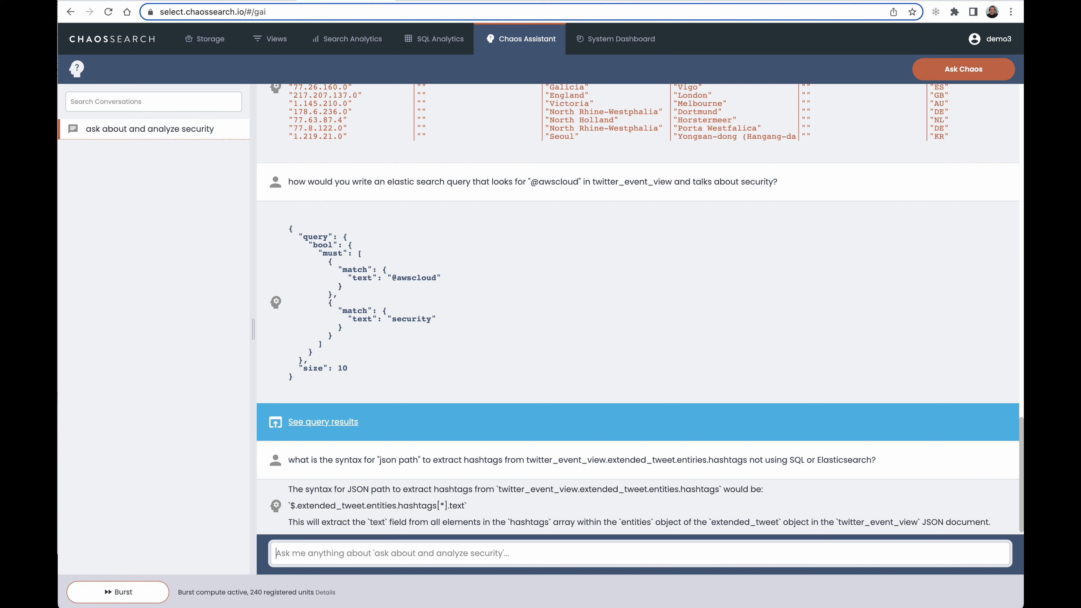
Select the JSON path expression $.extended_tweet.entities.hashtags[*].text in the assistant's answer, without the surrounding backticks
left_click(473, 505)
left_click_drag(473, 507, 288, 508)
key("ctrl+c")
left_click(289, 505)
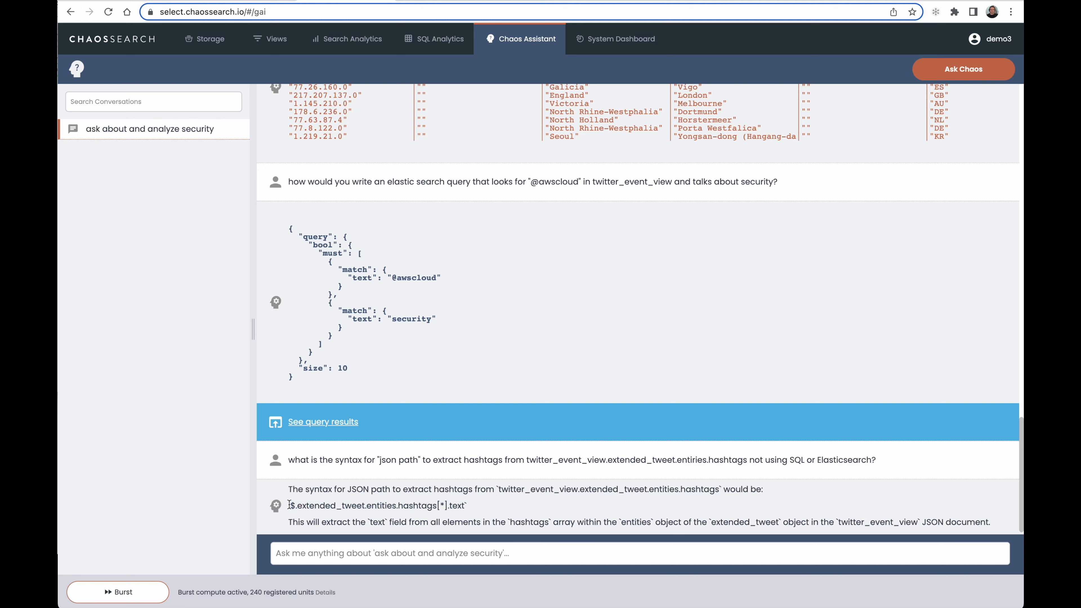
left_click_drag(291, 505, 460, 505)
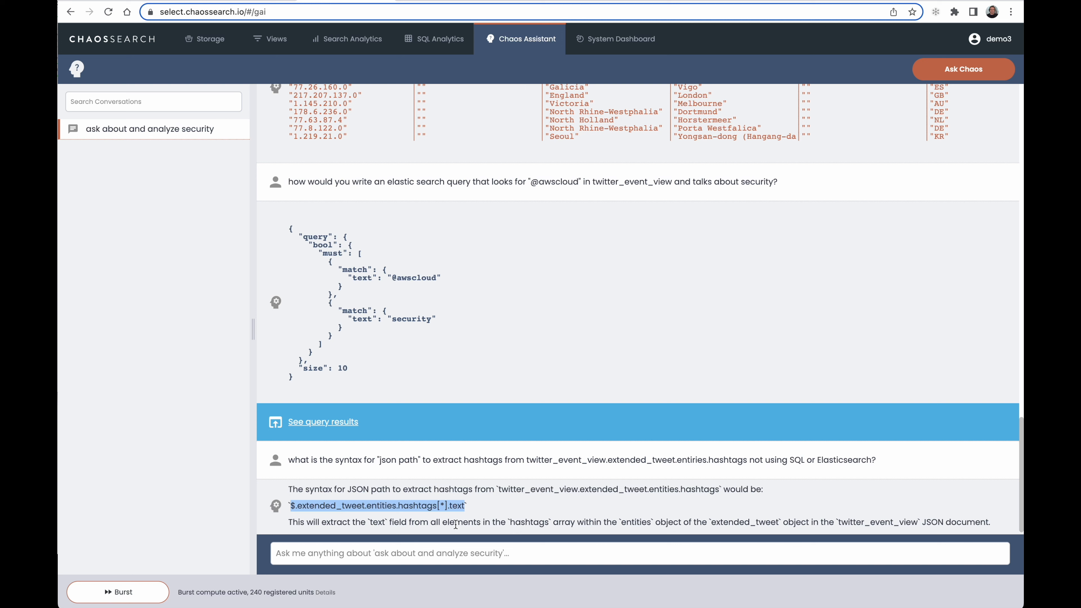
Start creating a new view based on the twitter-events-group object group and proceed to its schema transformation
left_click(276, 39)
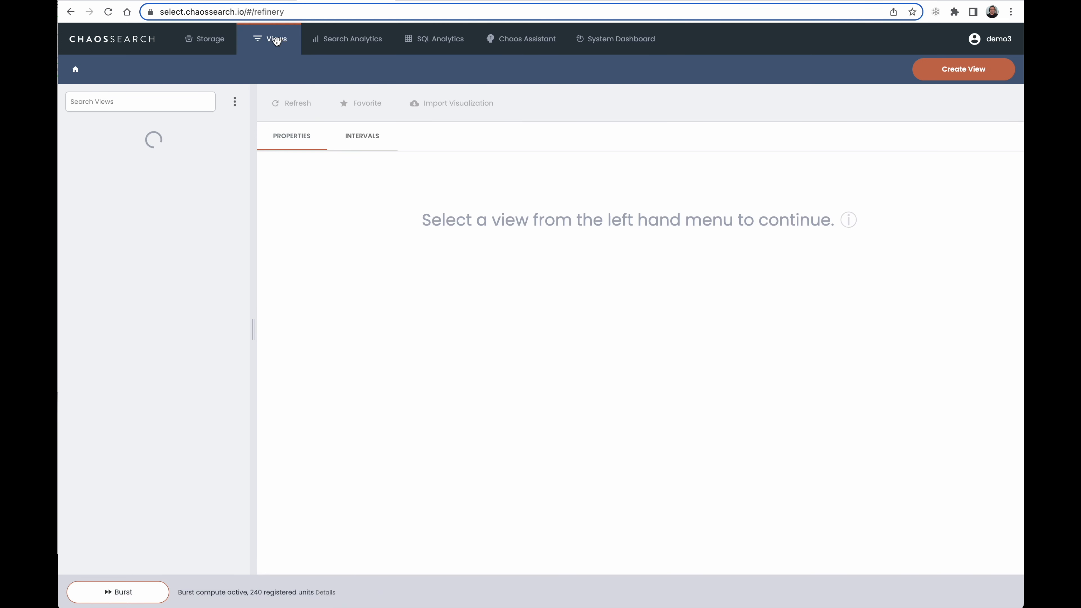
left_click(958, 77)
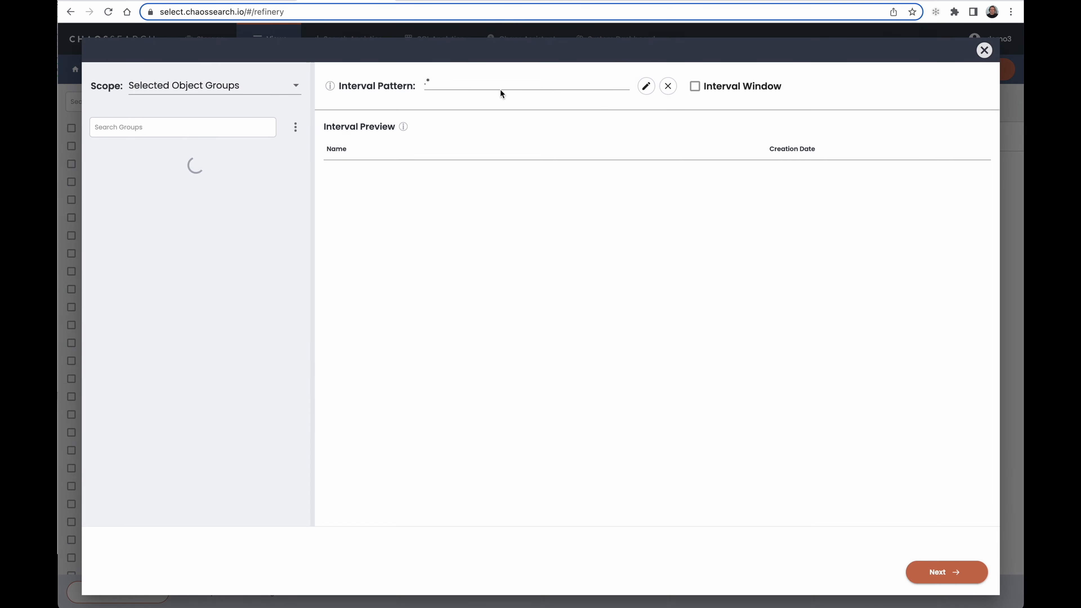
left_click(138, 128)
type("tw")
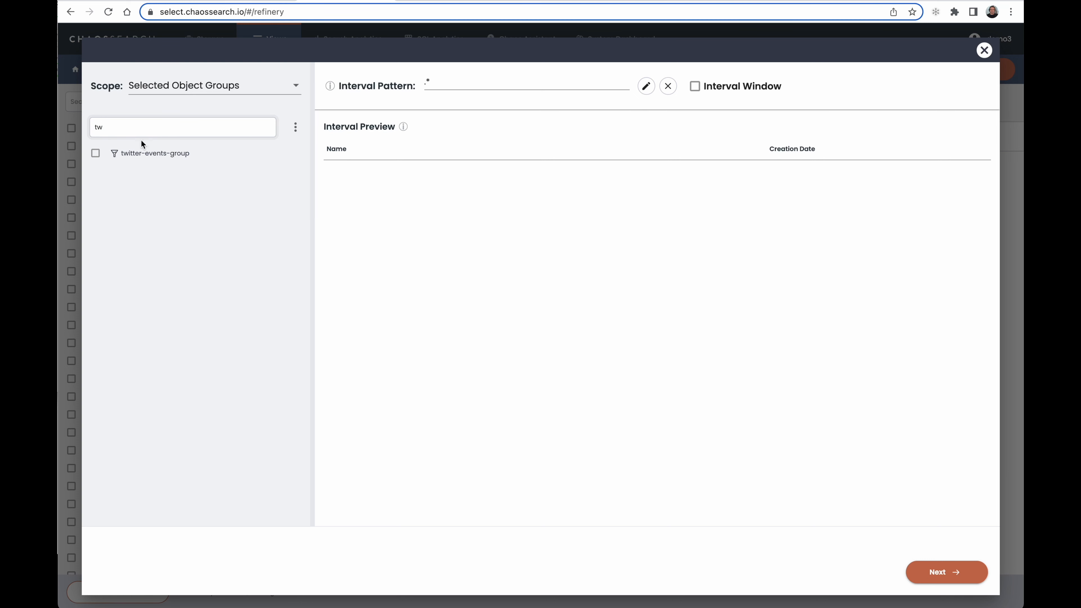
left_click(152, 159)
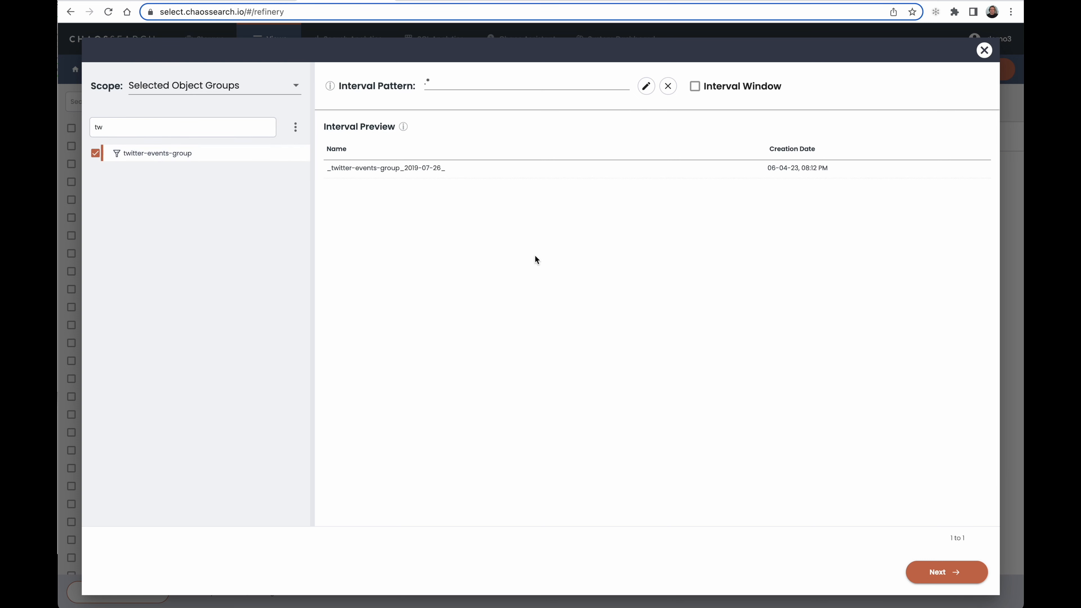
left_click(934, 575)
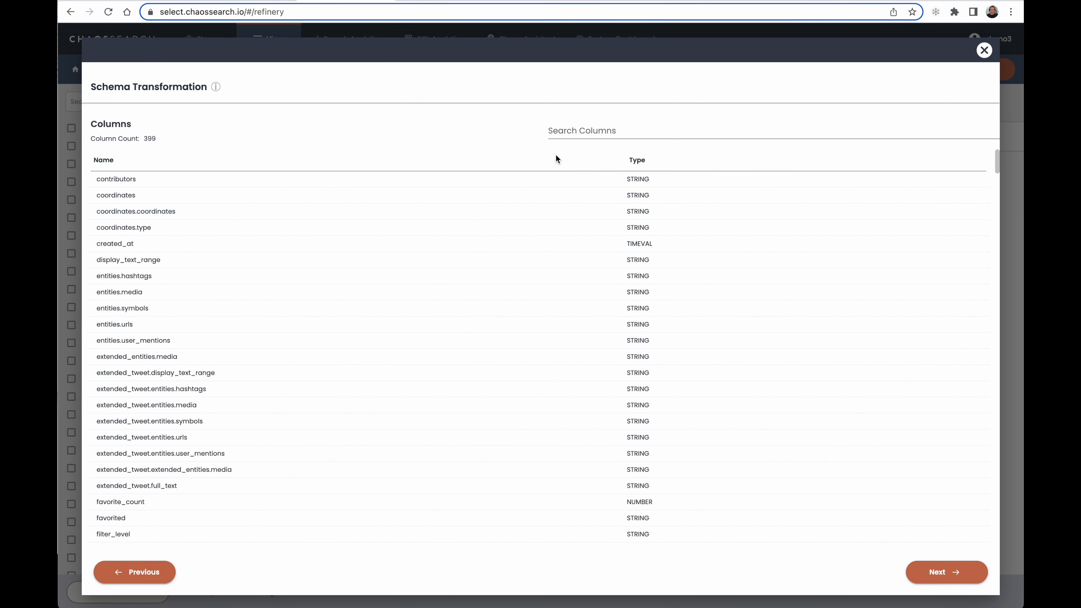
Find the extended_tweet.entities.hashtags column by filtering for "hash" and set its transform to Materialize with JSONPath
left_click(566, 132)
type("hash")
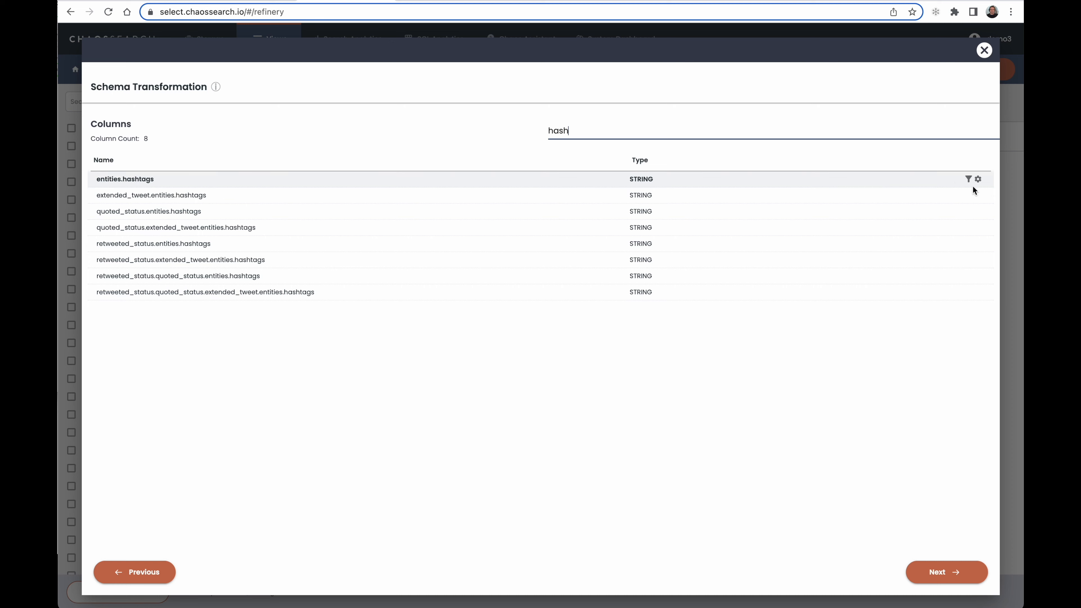
left_click(978, 196)
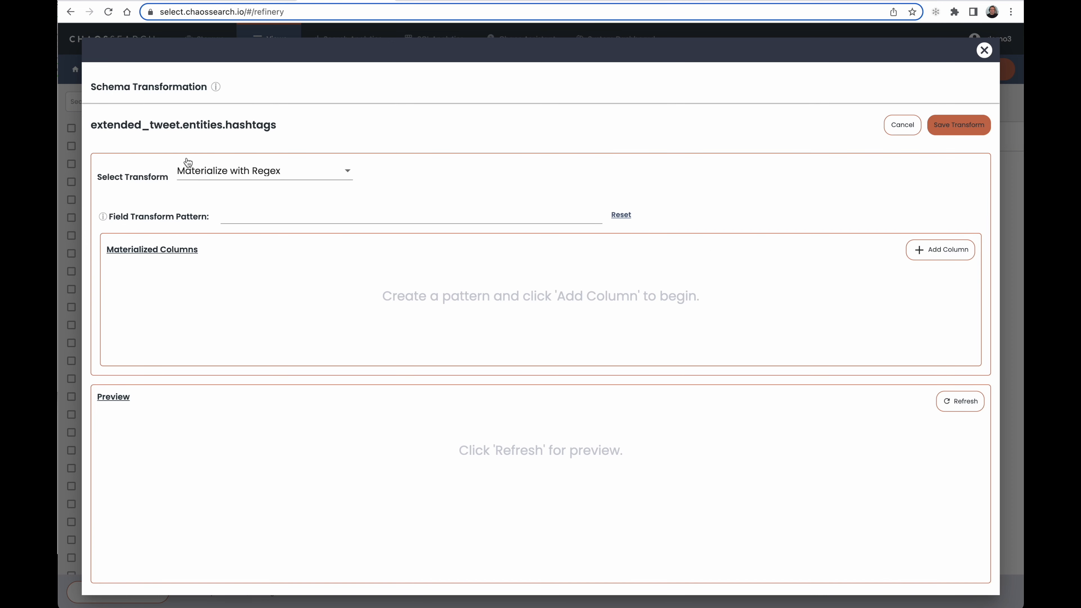
left_click(209, 170)
left_click(217, 201)
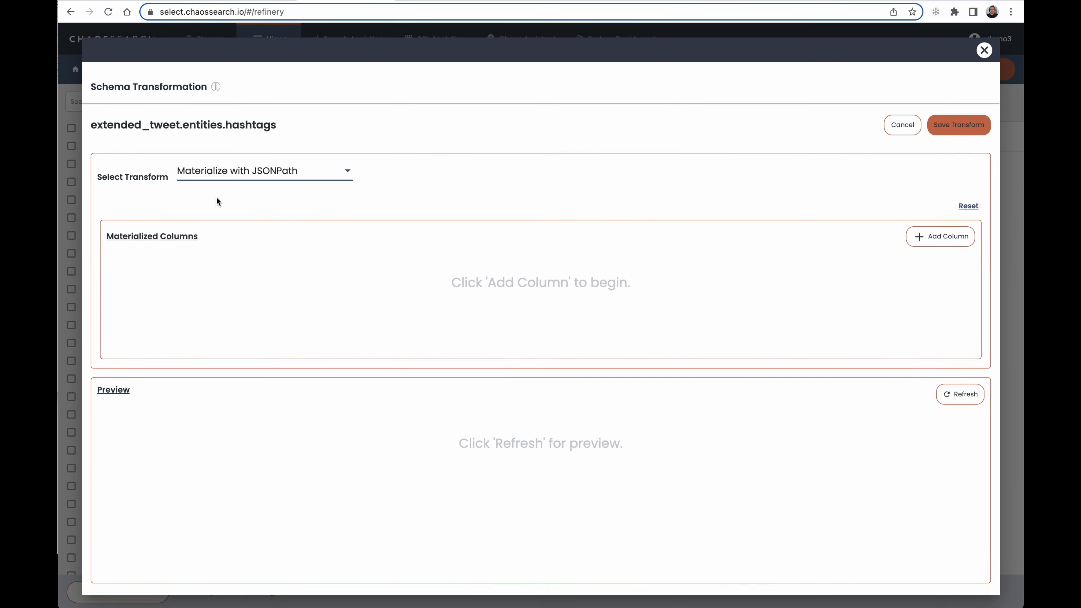
Add a materialized STRING column named hashtags with the JSON path $.[*].text, trimming the pasted path's extended_tweet.entities.hashtags portion
left_click(932, 237)
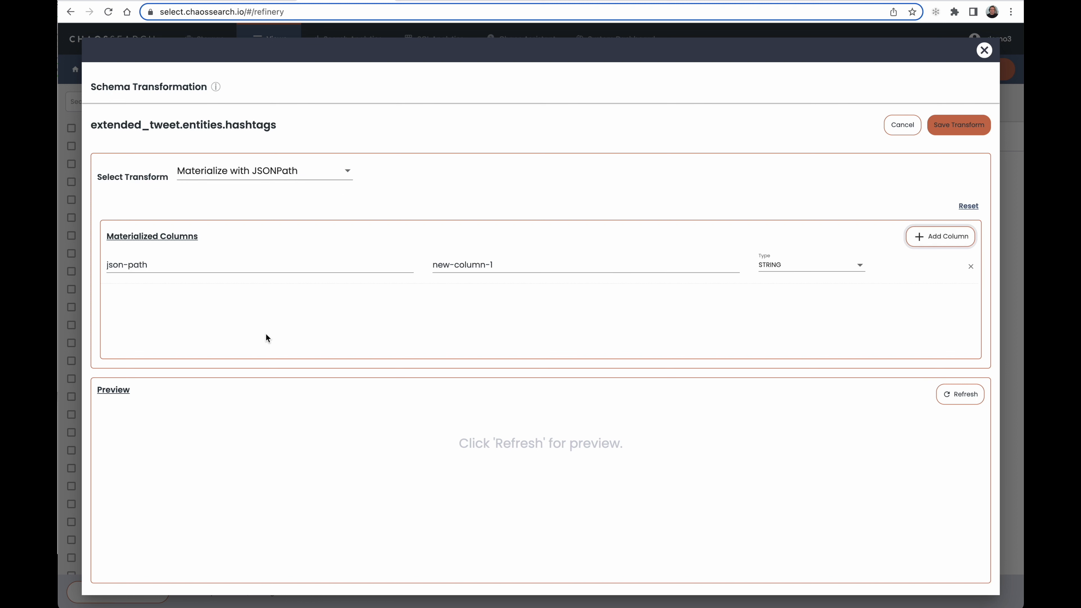
left_click_drag(511, 264, 374, 261)
type("hashtags")
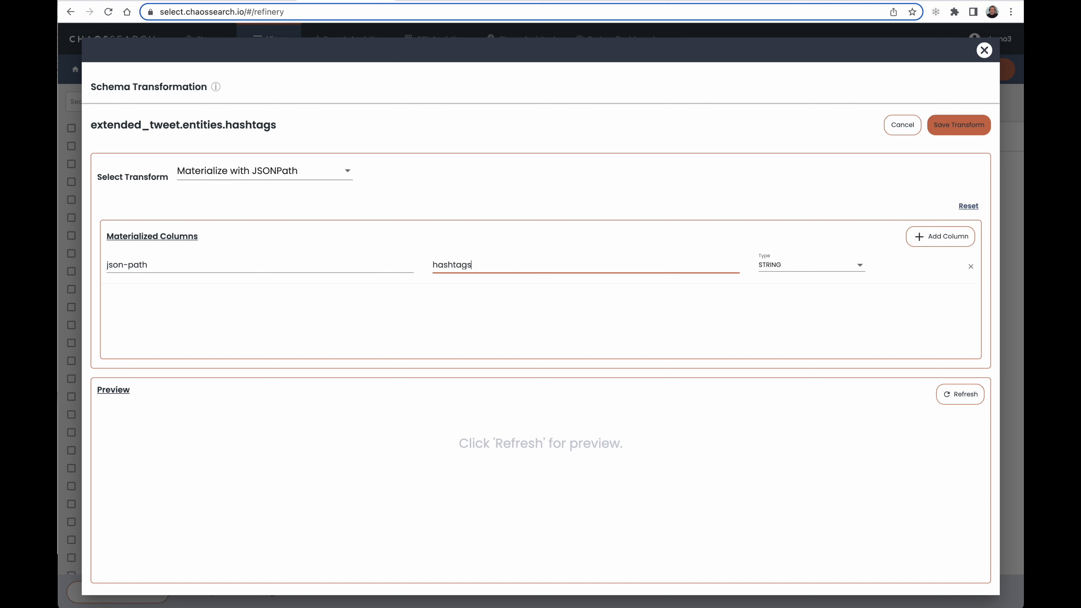
left_click_drag(234, 264, 106, 264)
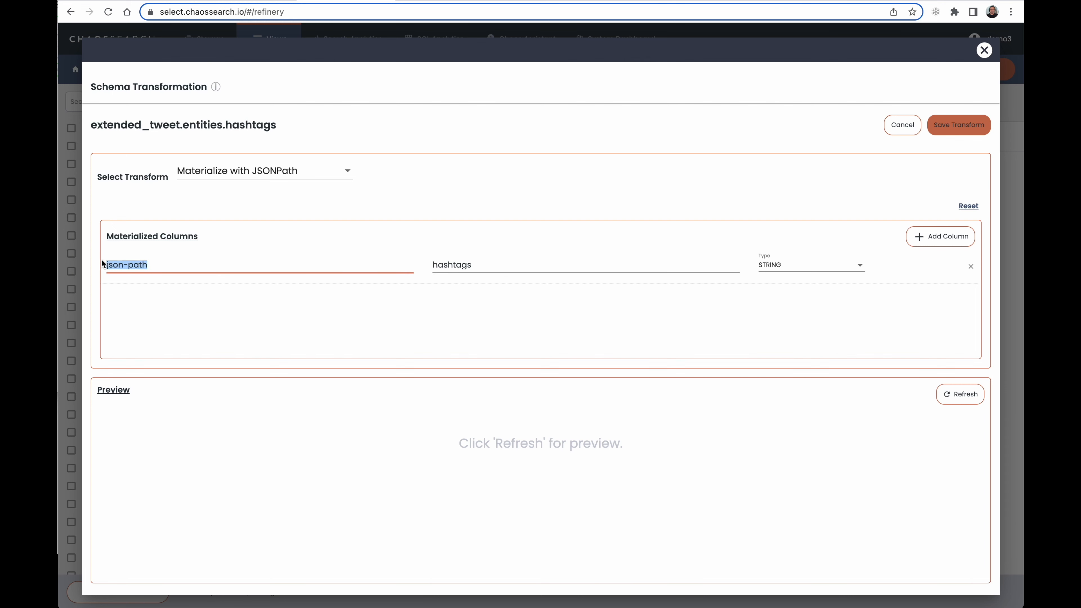
key("ctrl+v")
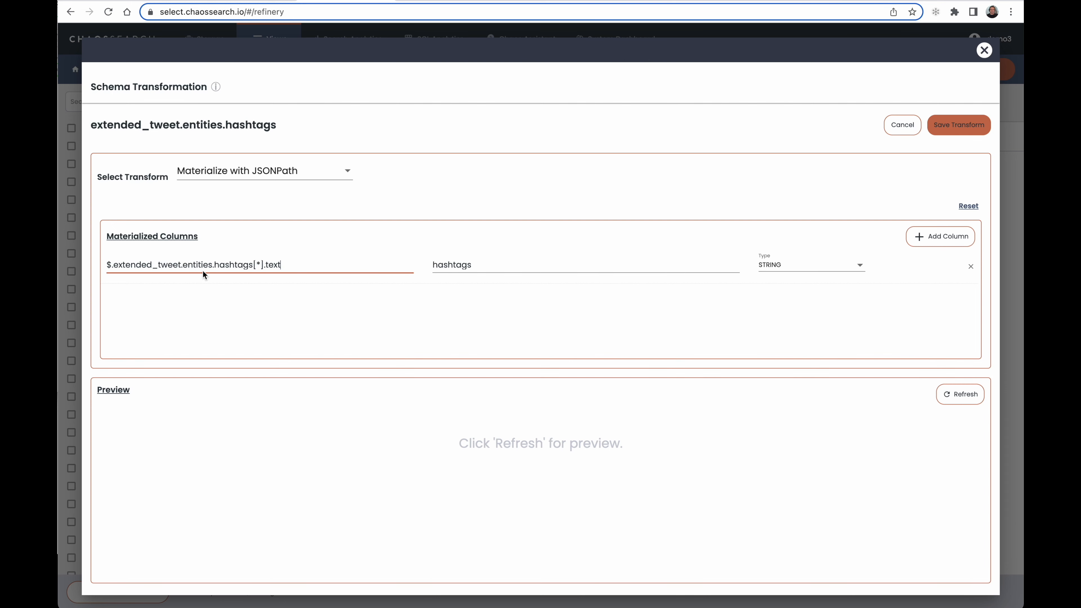
left_click_drag(158, 263, 116, 264)
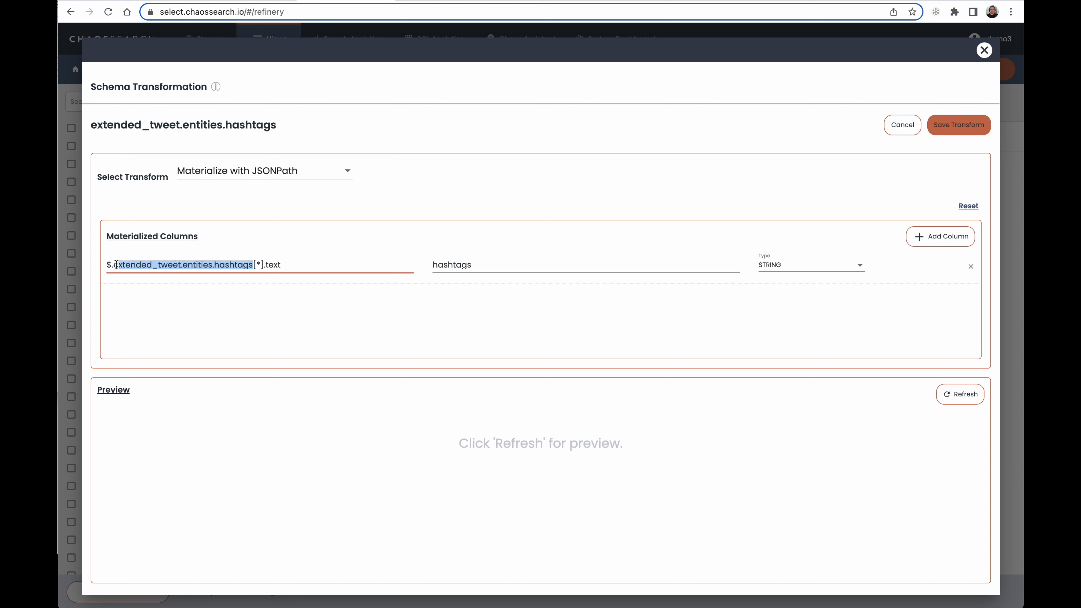
key("BackSpace")
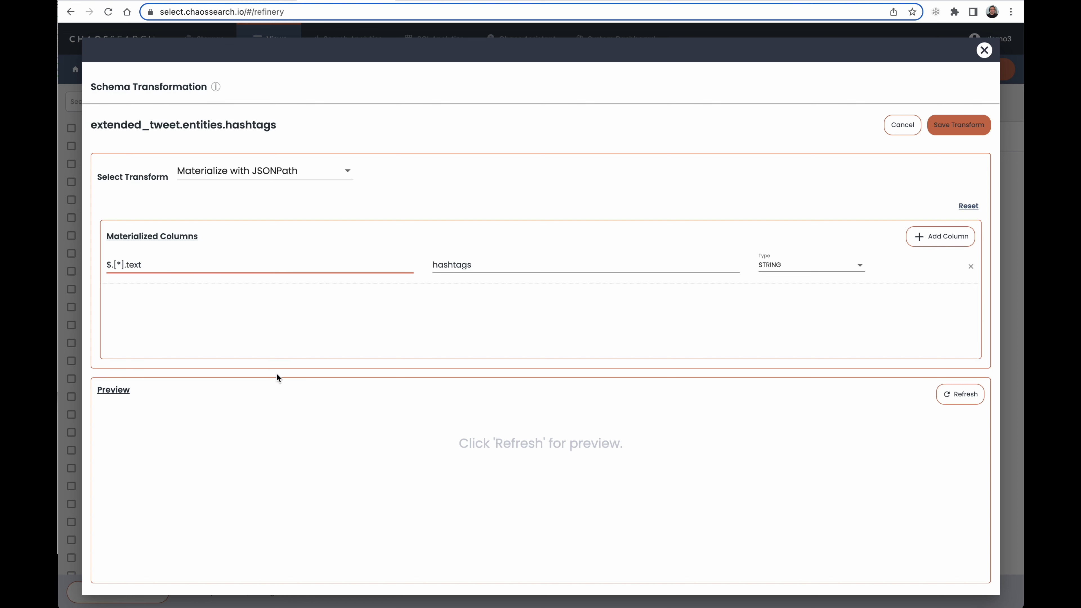
Preview the JSONPath transform's extracted hashtag values and save the transform
left_click(961, 400)
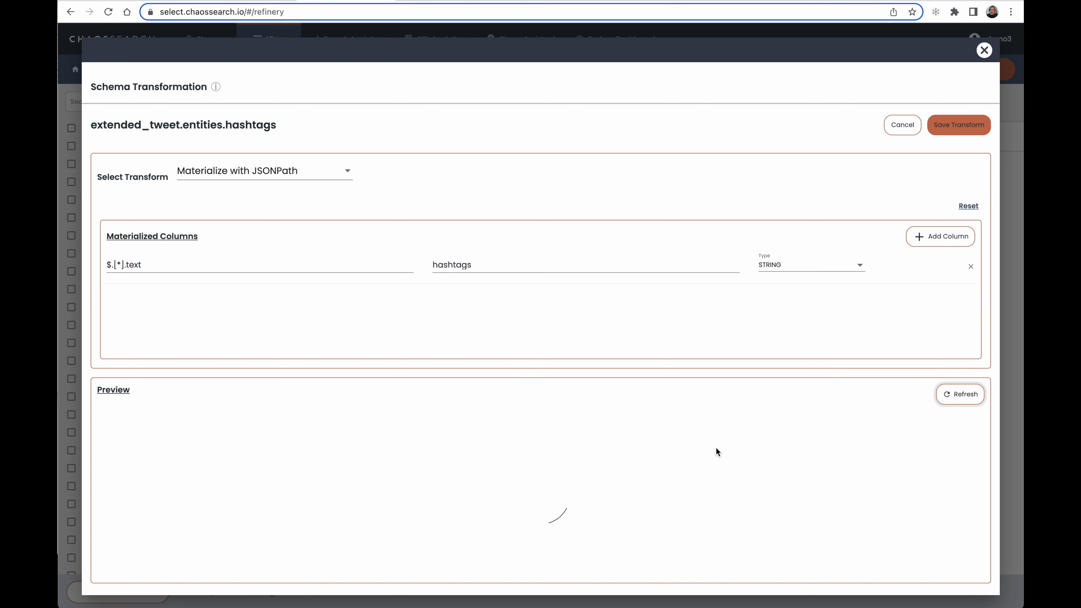
scroll(716, 448, "down", 3)
scroll(716, 447, "up", 3)
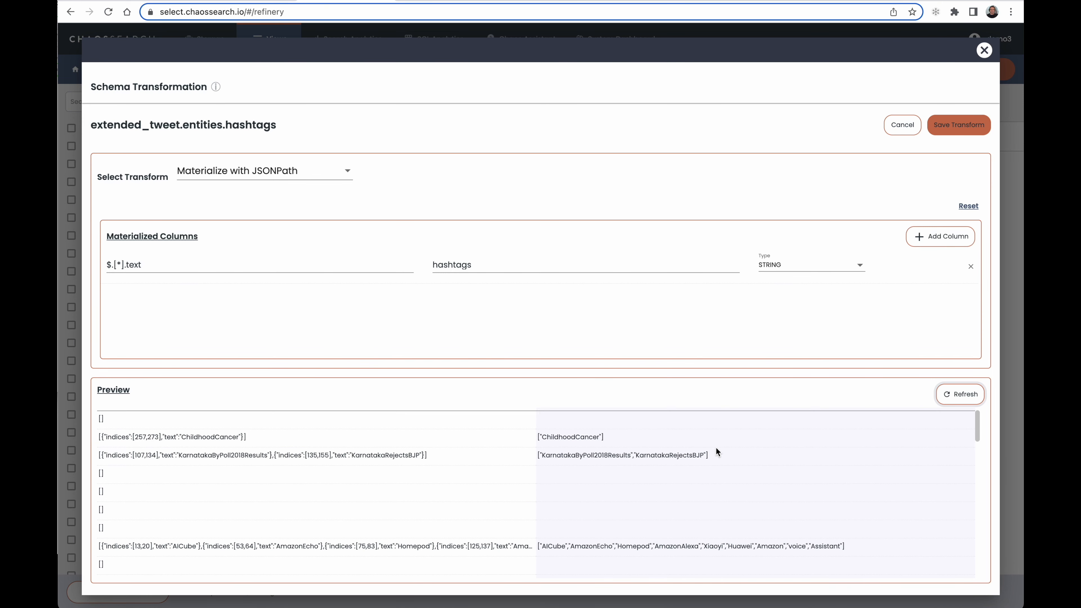
left_click(950, 128)
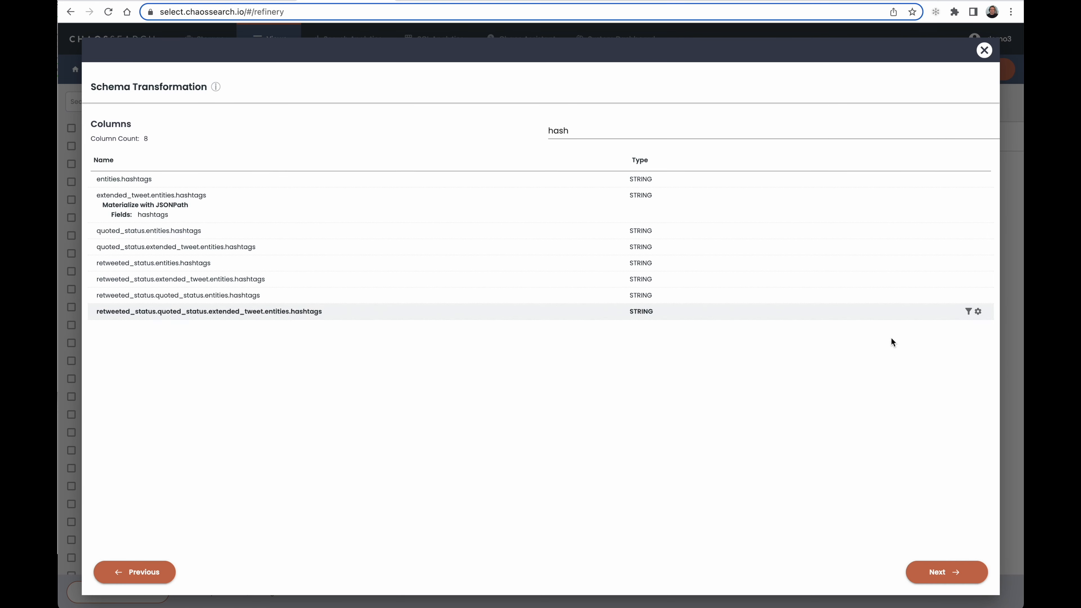
Proceed to the timestamp settings and choose created_at as the view's timestamp column
left_click(943, 571)
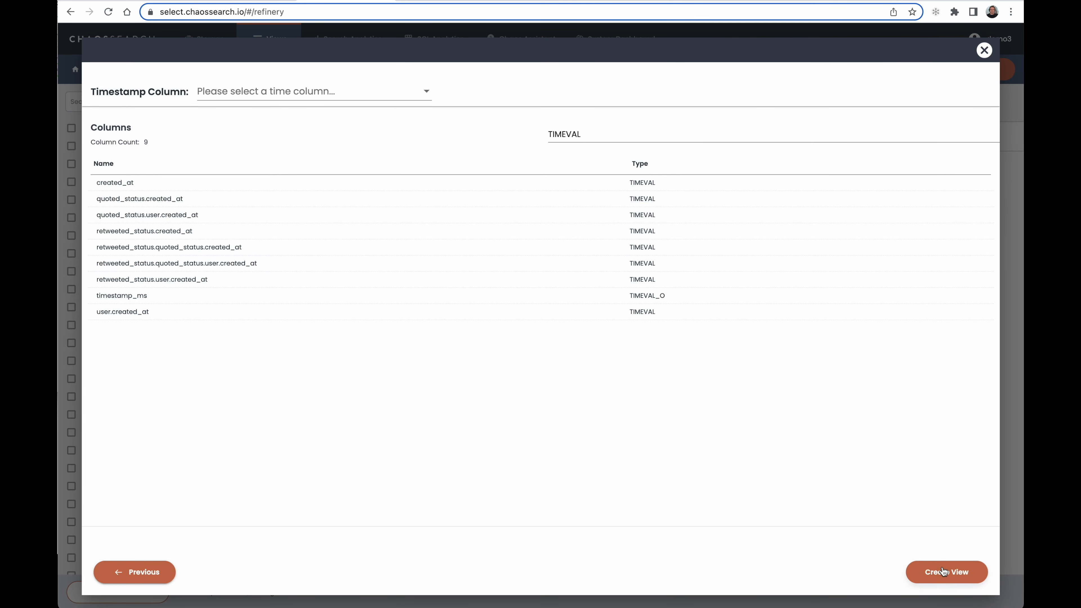
left_click(341, 95)
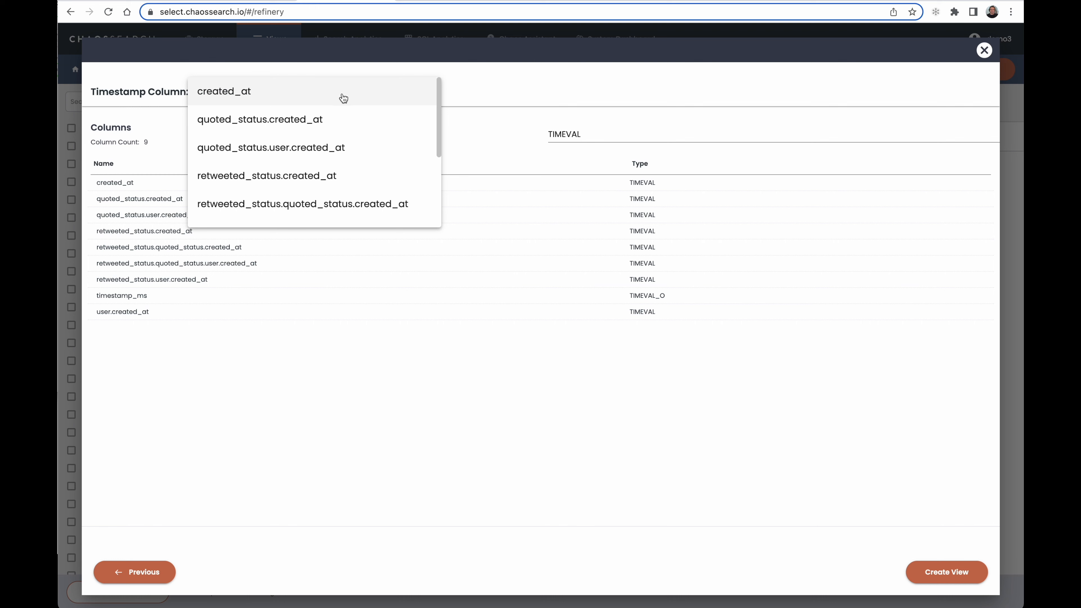
left_click(341, 114)
left_click(336, 91)
left_click(328, 74)
Create the view under the name twitter_event_view_hashtags
left_click(915, 578)
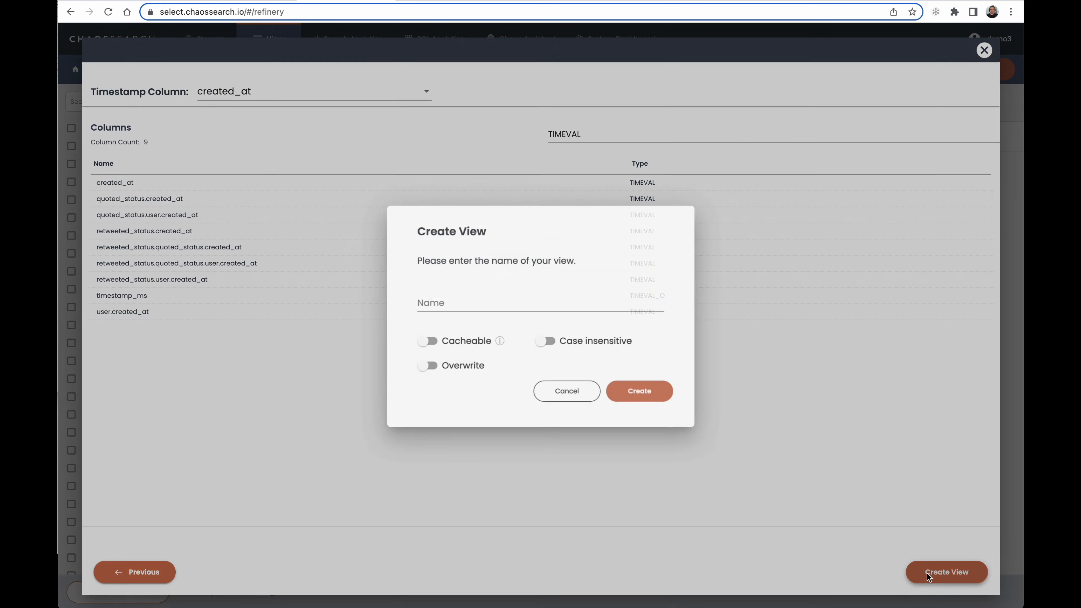
type("twitter_event_view_hashtags")
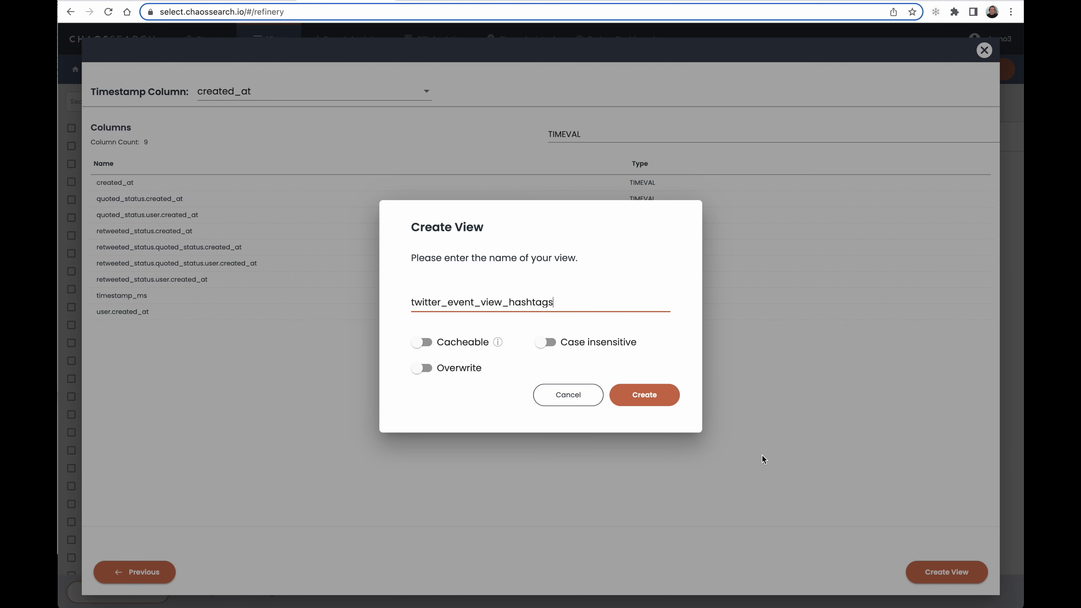
left_click(661, 398)
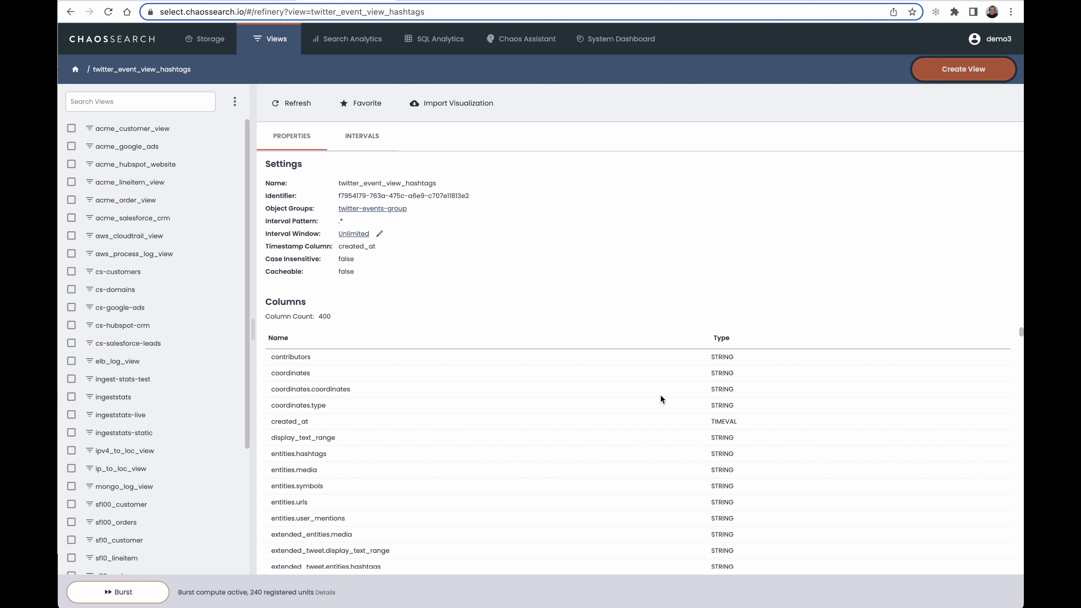
Display the twitter_event_view_hashtags index pattern in Search Analytics for the range from about 5 years ago to about in a year
left_click(351, 39)
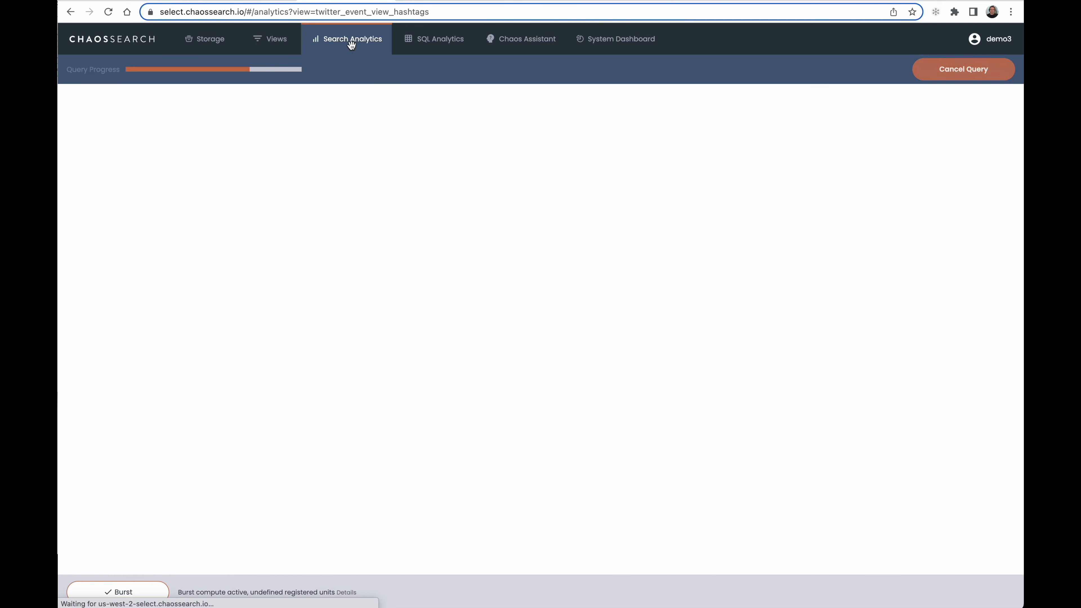
left_click(315, 176)
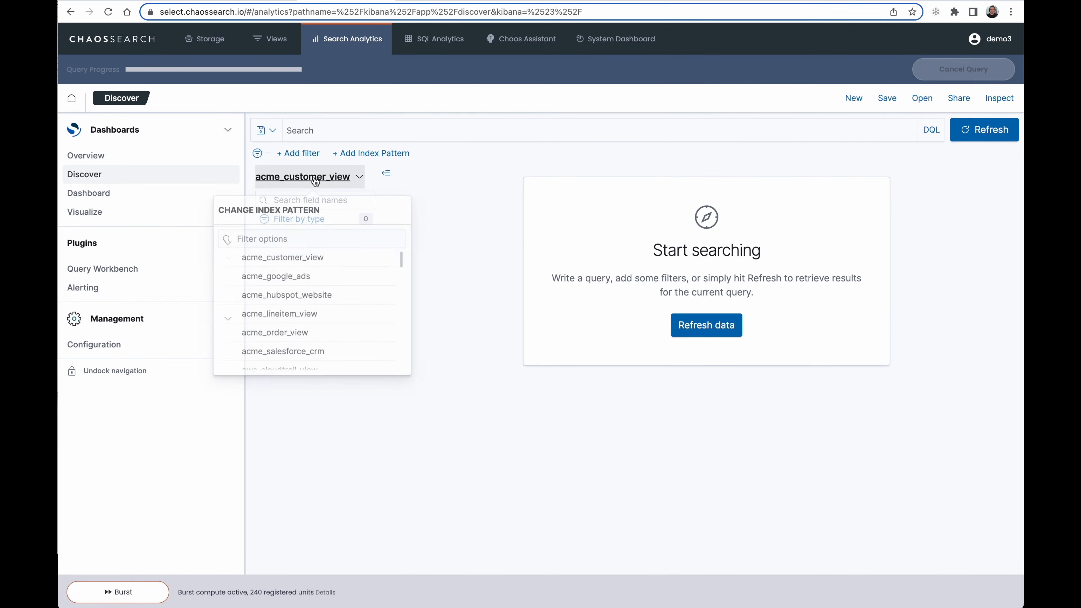
type("tw")
left_click(316, 276)
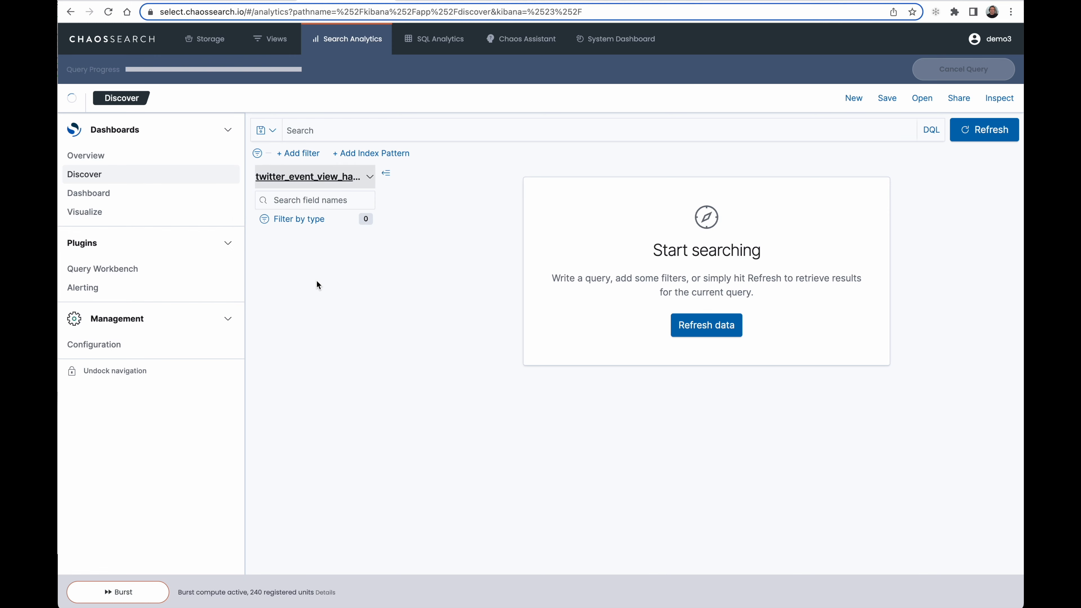
left_click(684, 130)
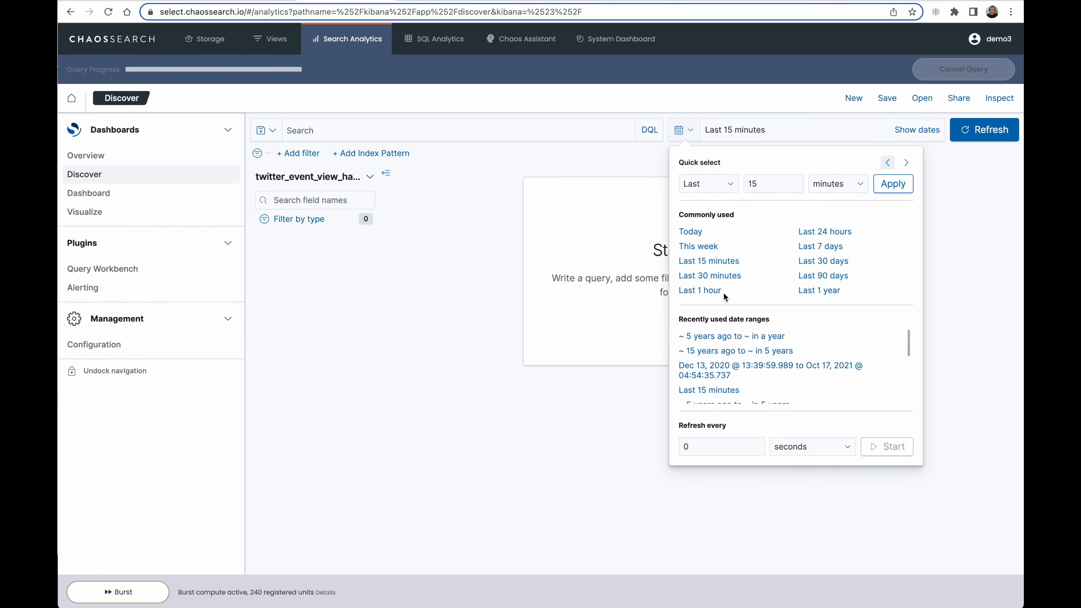
left_click(720, 336)
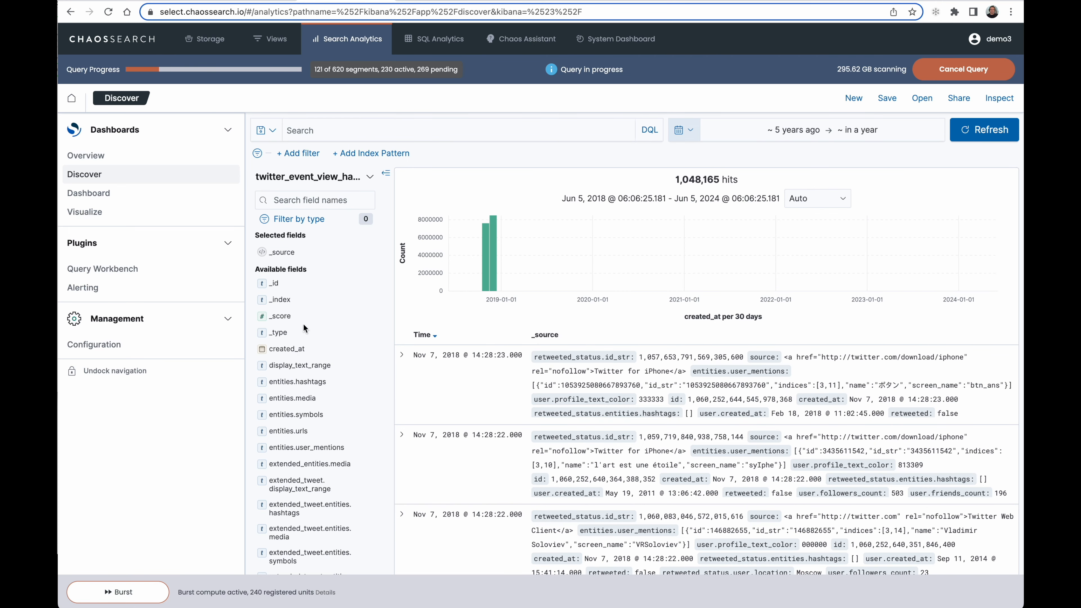
Filter the available fields by "hash", expand the first document, and examine the top values of the hashtags field
left_click(281, 202)
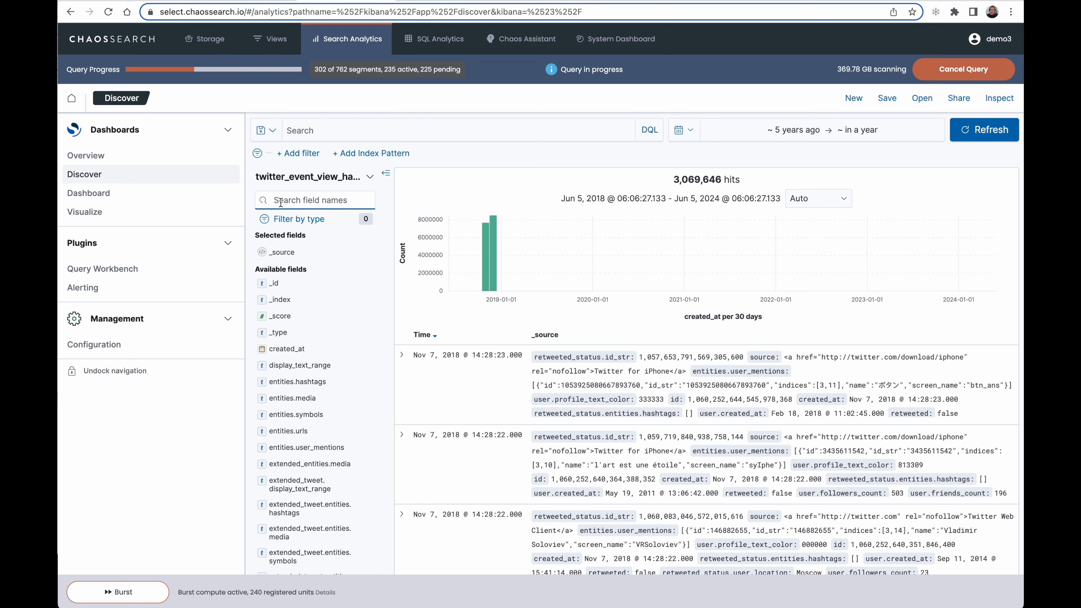
type("hash")
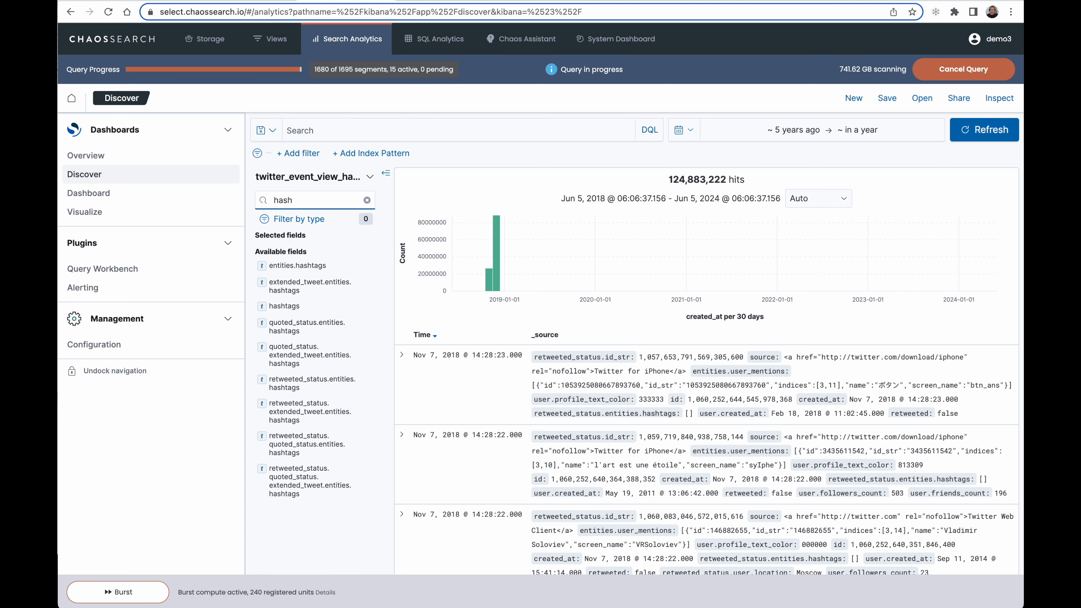
left_click(403, 357)
key("ctrl+f")
type("hasht")
left_click(288, 307)
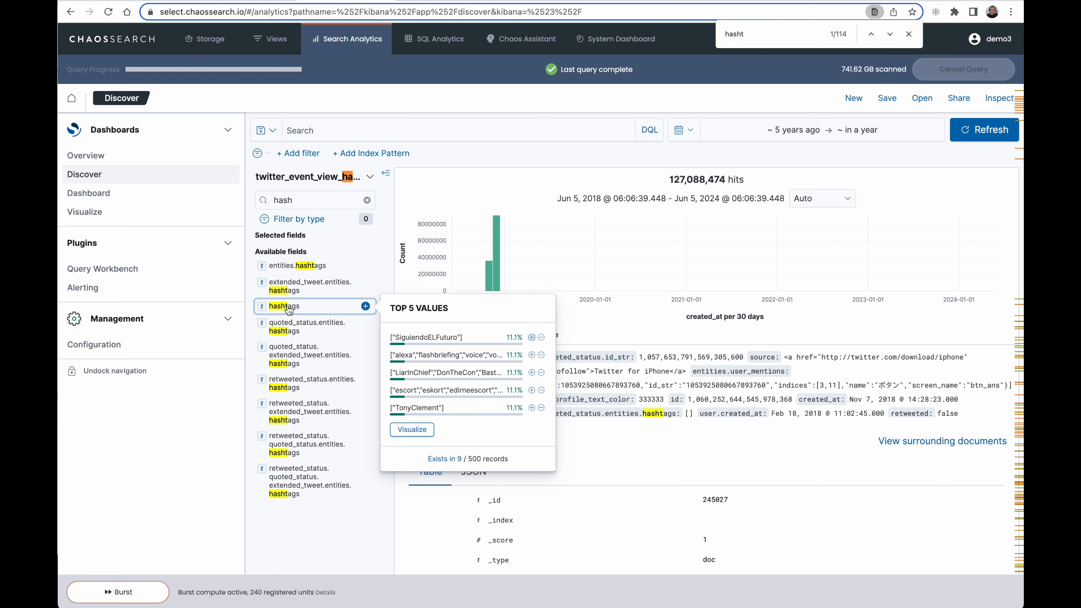
left_click(451, 151)
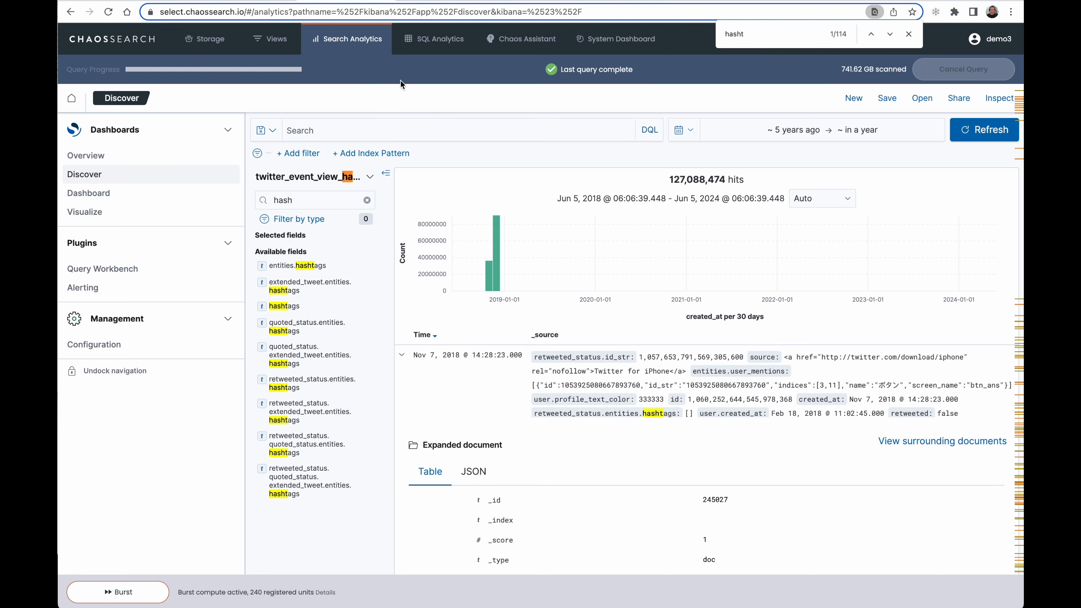
Switch to the Google Docs demo script and select its SELECT query that extracts hashtags with json_value from twitter_event_view
left_click(241, 1)
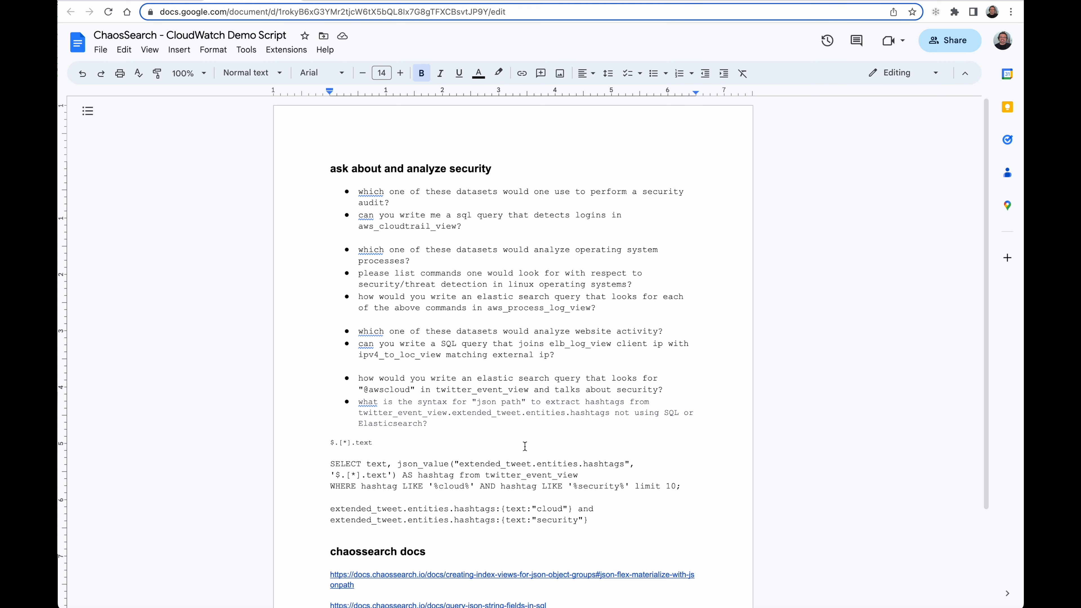
left_click_drag(689, 486, 317, 467)
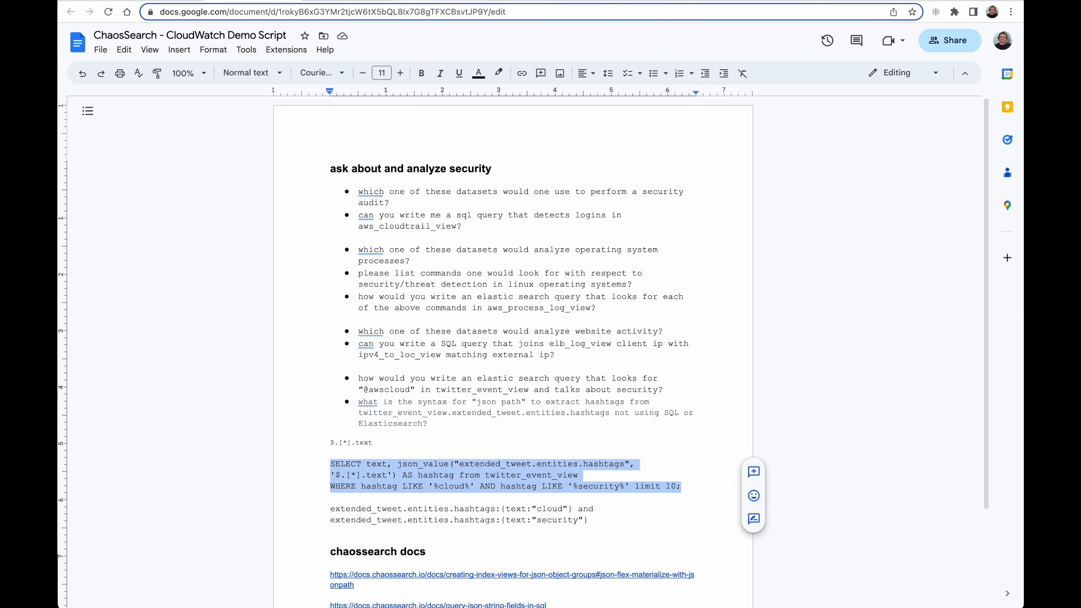
left_click(419, 5)
Run the json_value hashtag query for '%cloud%' and '%security%' with limit 10 in the Superset SQL Editor and review the returned rows
left_click(439, 45)
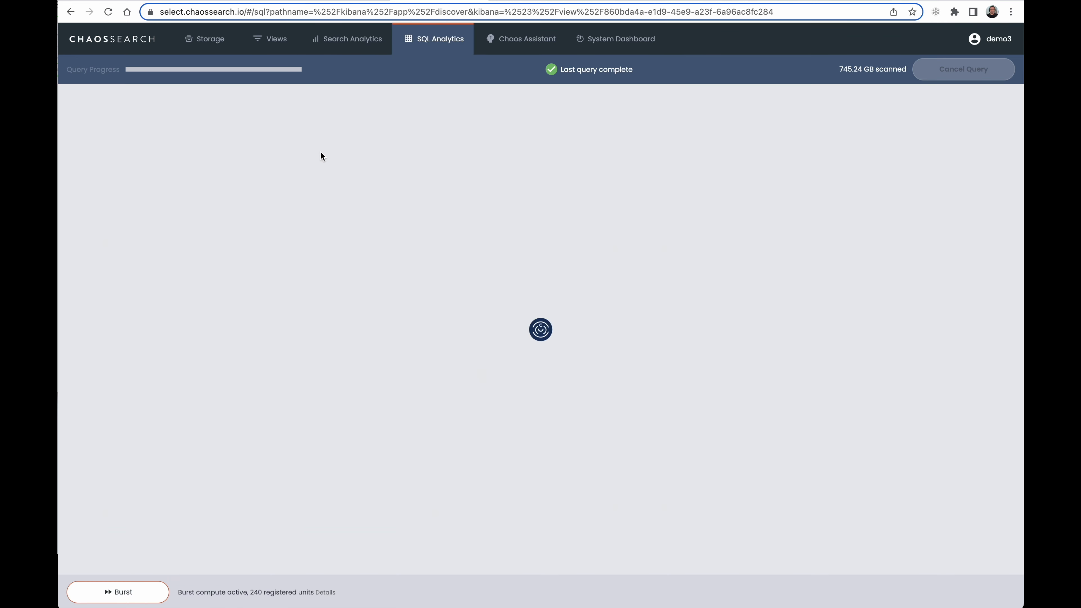
mouse_move(285, 105)
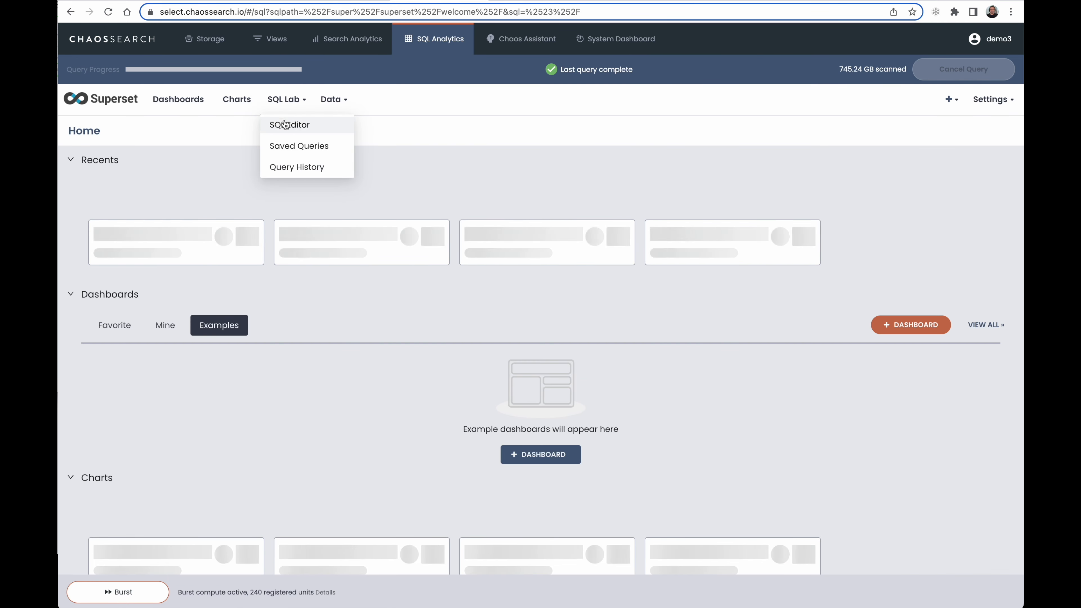
left_click(284, 124)
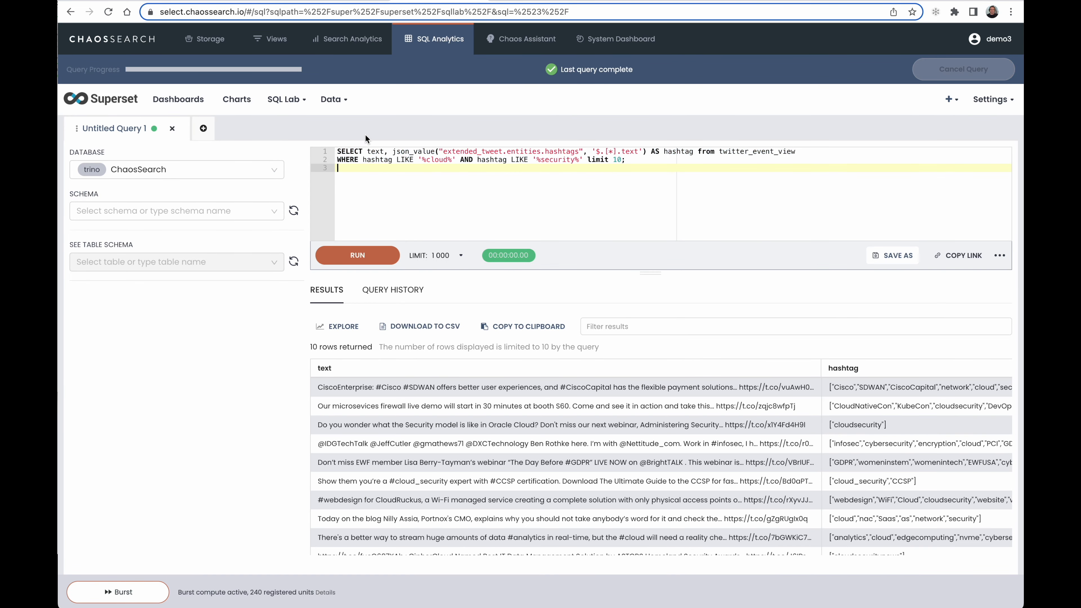
left_click(346, 256)
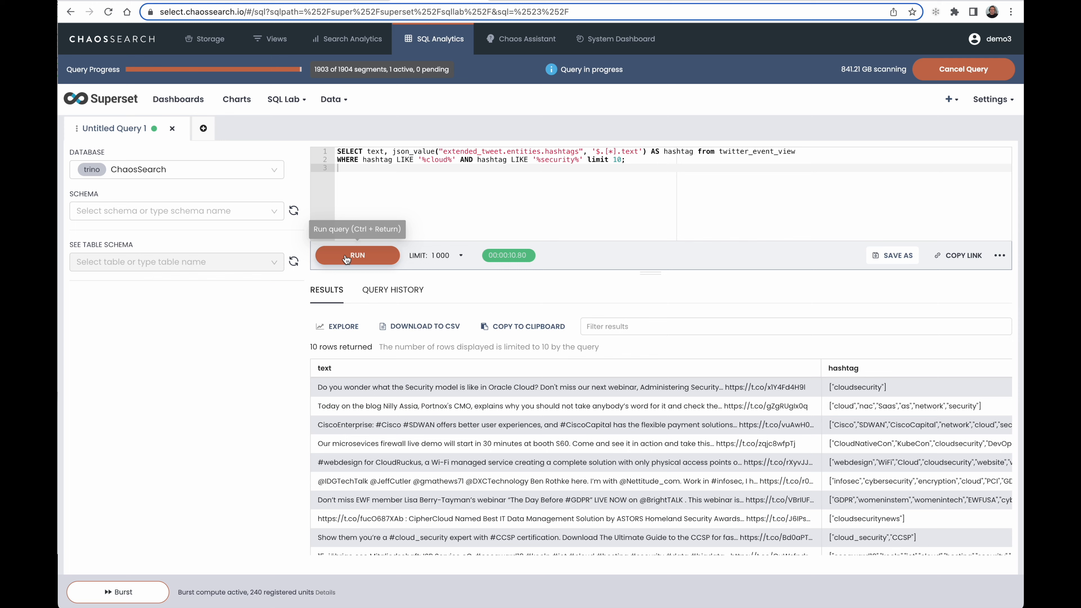
scroll(394, 424, "down", 1)
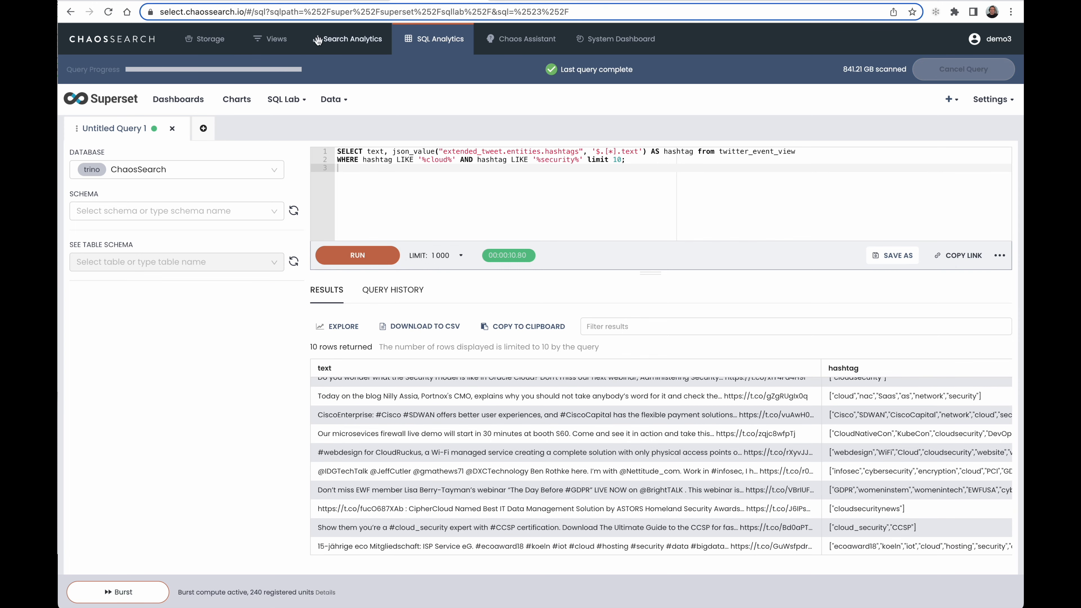
Switch to the Google Docs script and select the query extended_tweet.entities.hashtags:{text:"cloud"} and extended_tweet.entities.hashtags:{text:"security"}
left_click(264, 1)
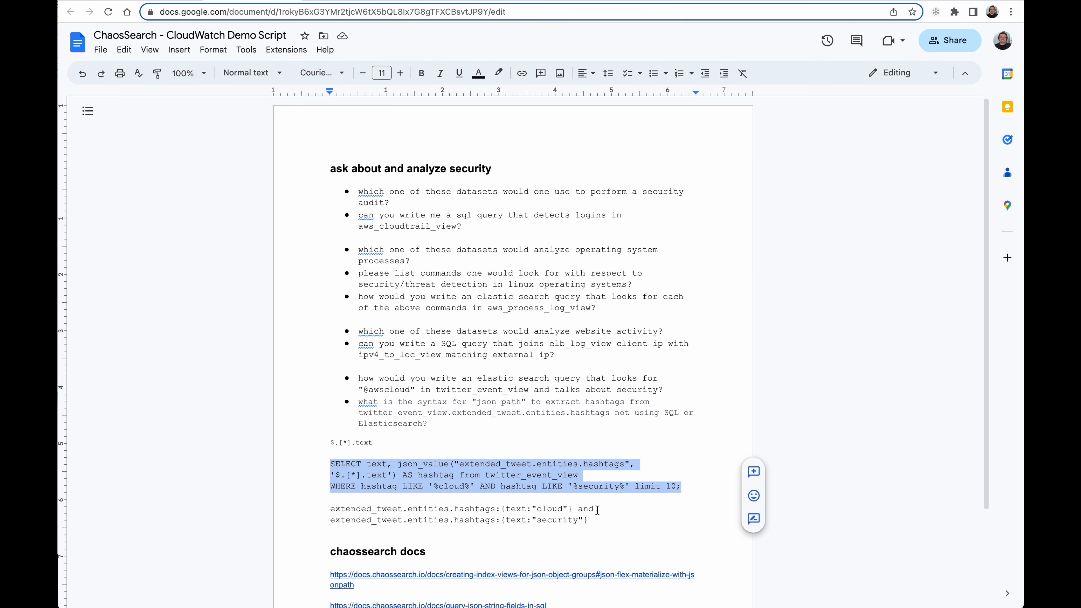
left_click_drag(591, 521, 317, 507)
key("ctrl+c")
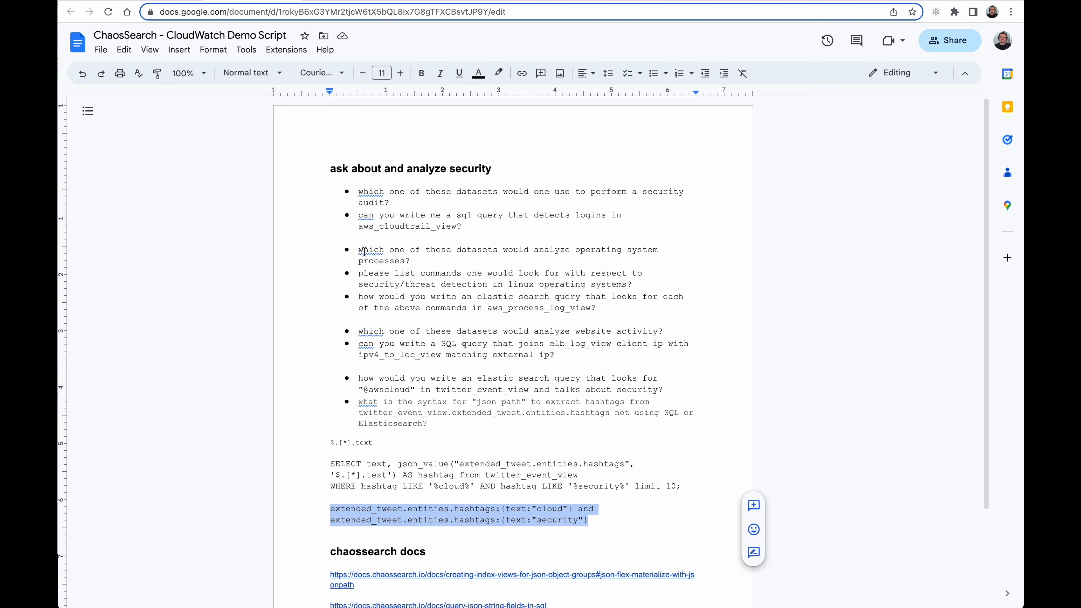
left_click(419, 1)
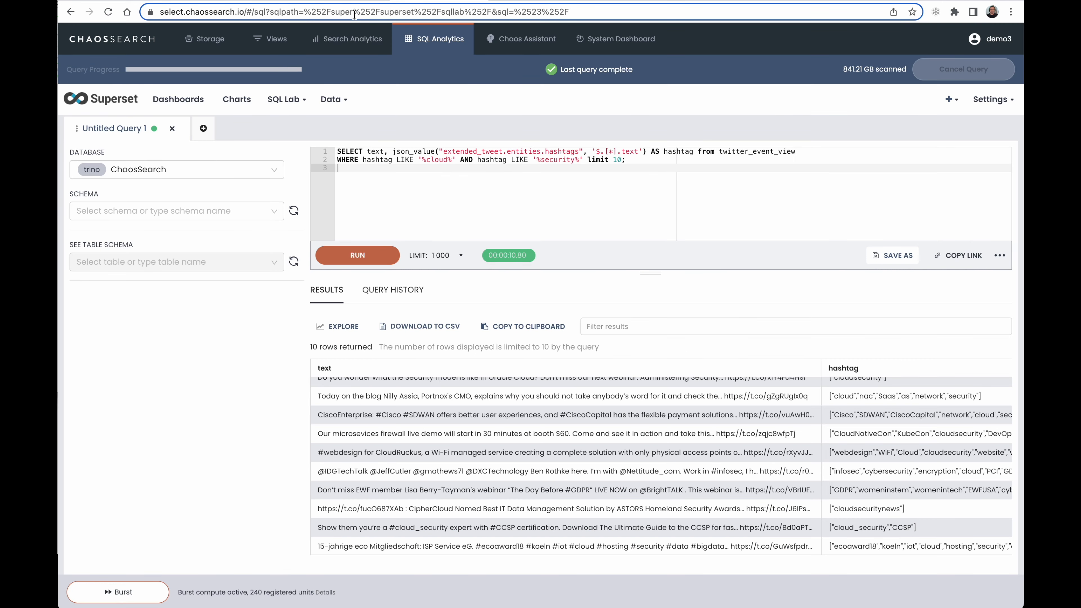
Switch to Search Analytics and set the Discover index pattern to twitter_event_view
left_click(340, 40)
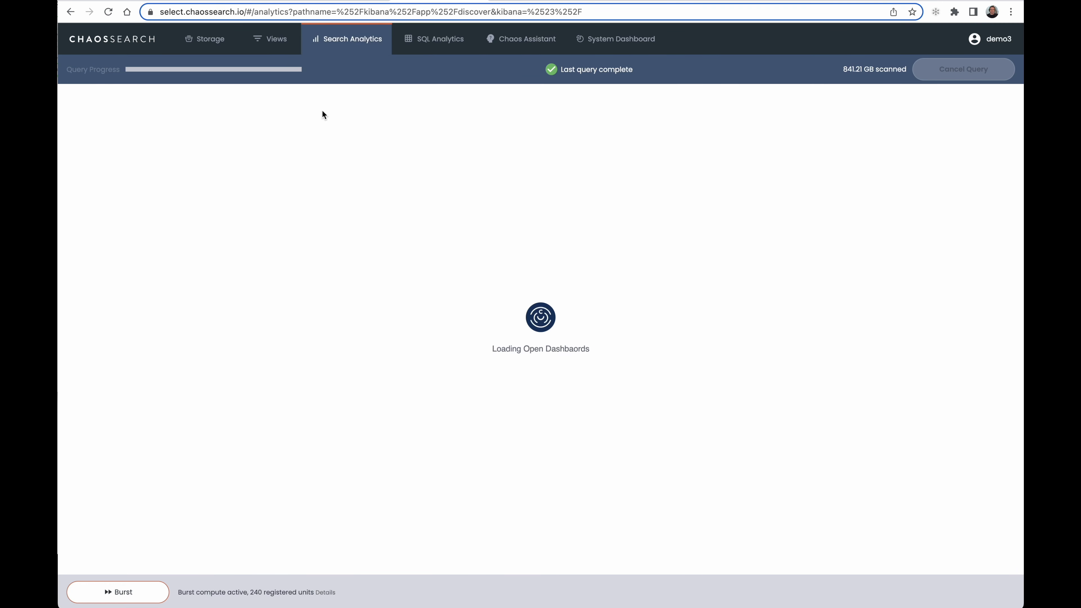
left_click(302, 177)
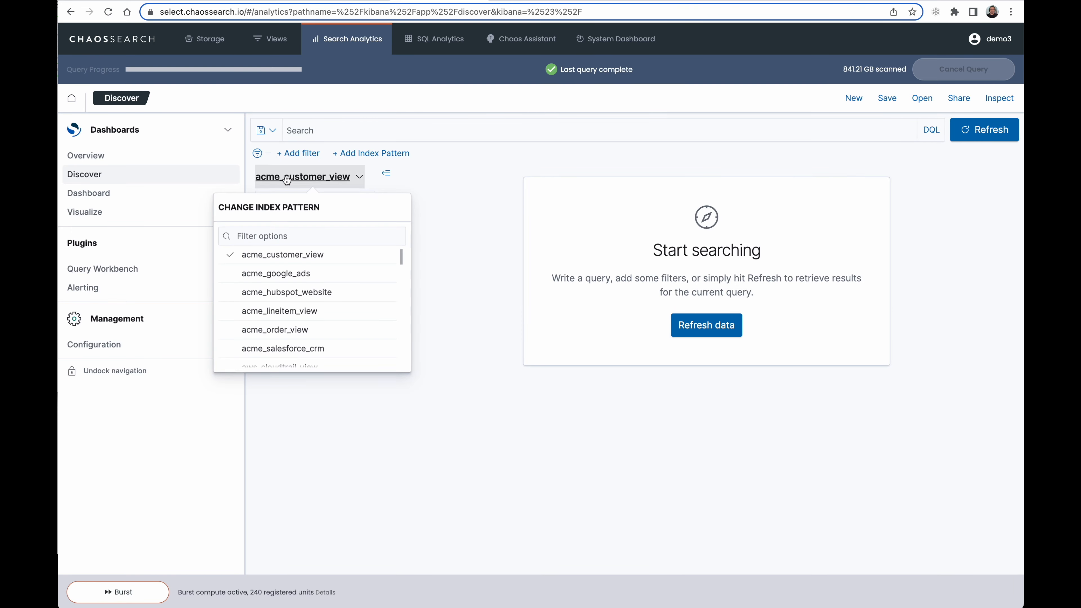
type("tw")
left_click(285, 256)
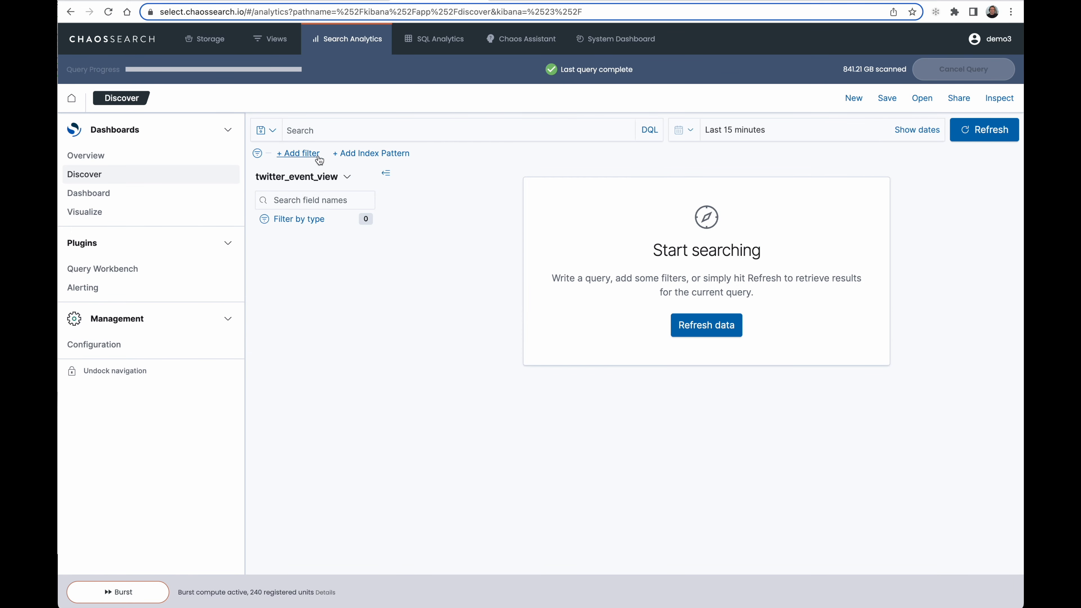
Search for extended_tweet.entities.hashtags:{text:"cloud"} and extended_tweet.entities.hashtags:{text:"security"} over the recently used range ~ 5 years ago to ~ in a year
left_click(357, 128)
key("ctrl+v")
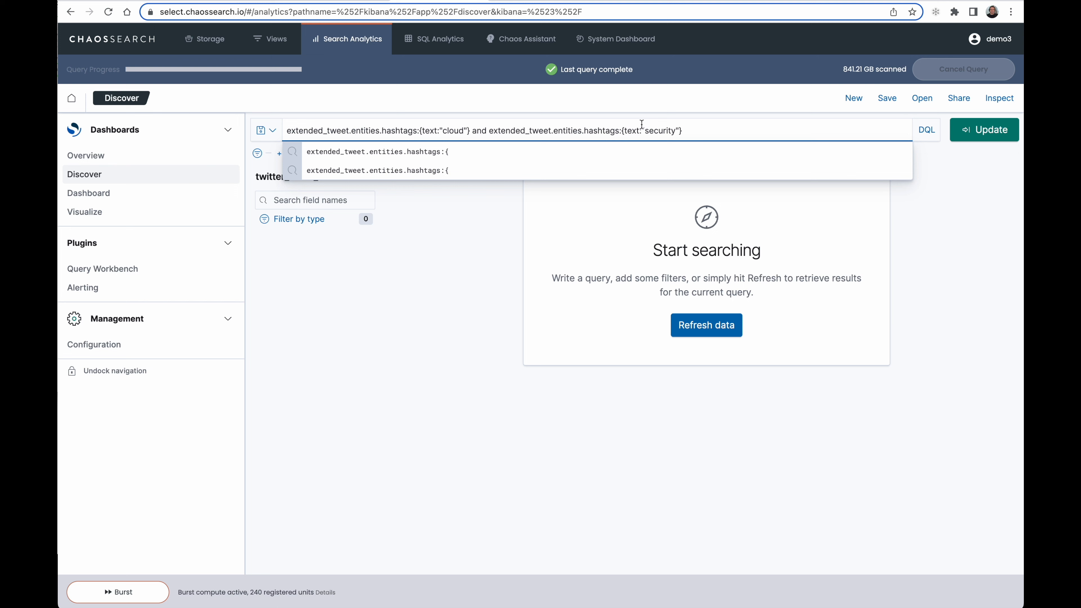
left_click(562, 245)
left_click(685, 129)
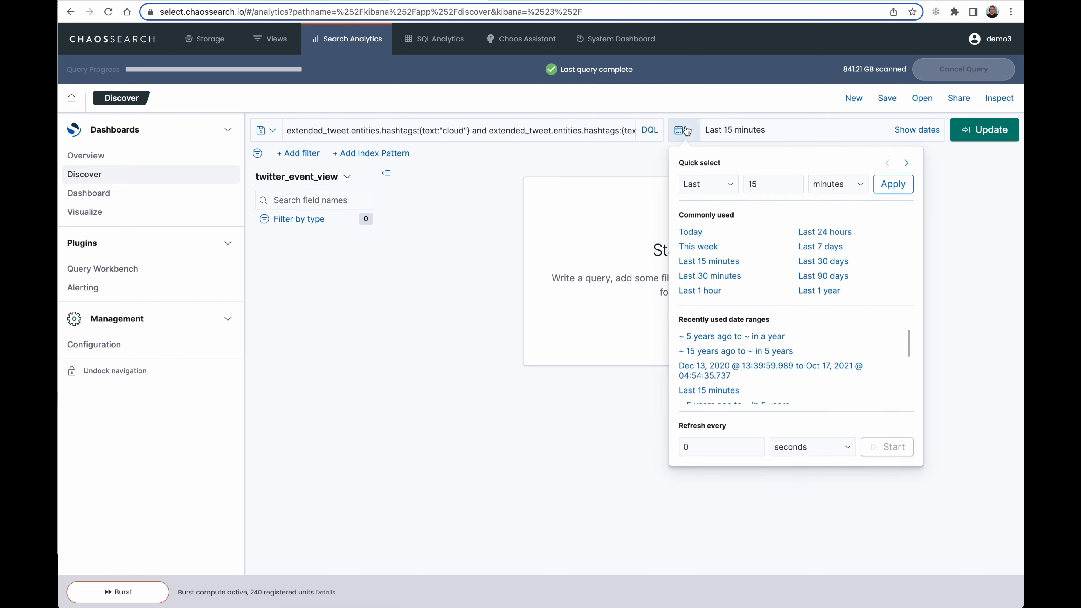
left_click(717, 337)
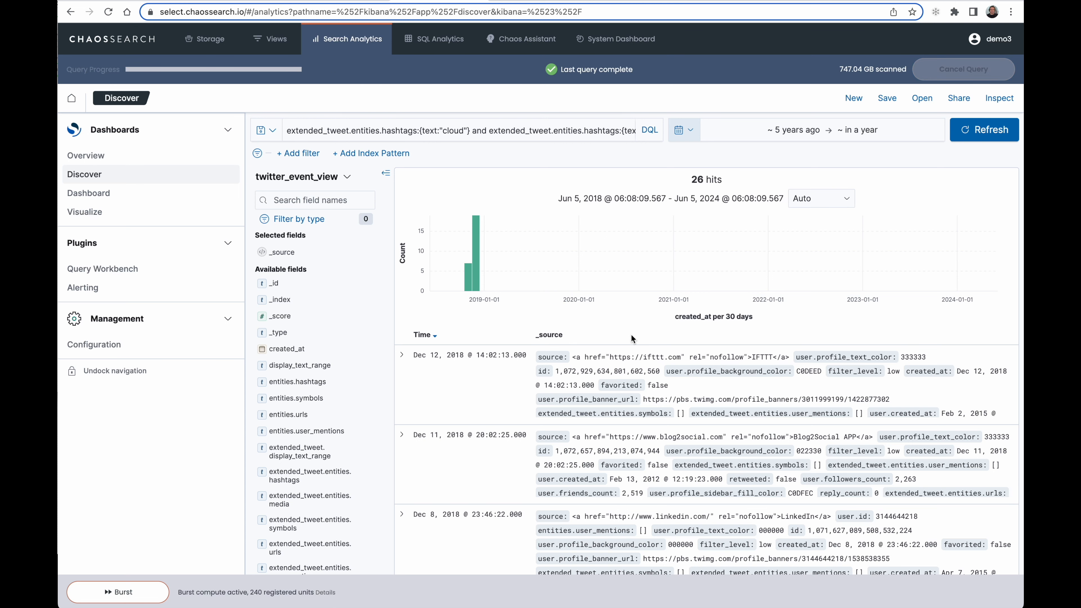
Expand the first matching document and examine its extended_tweet.entities.hashtags and text fields
left_click(403, 354)
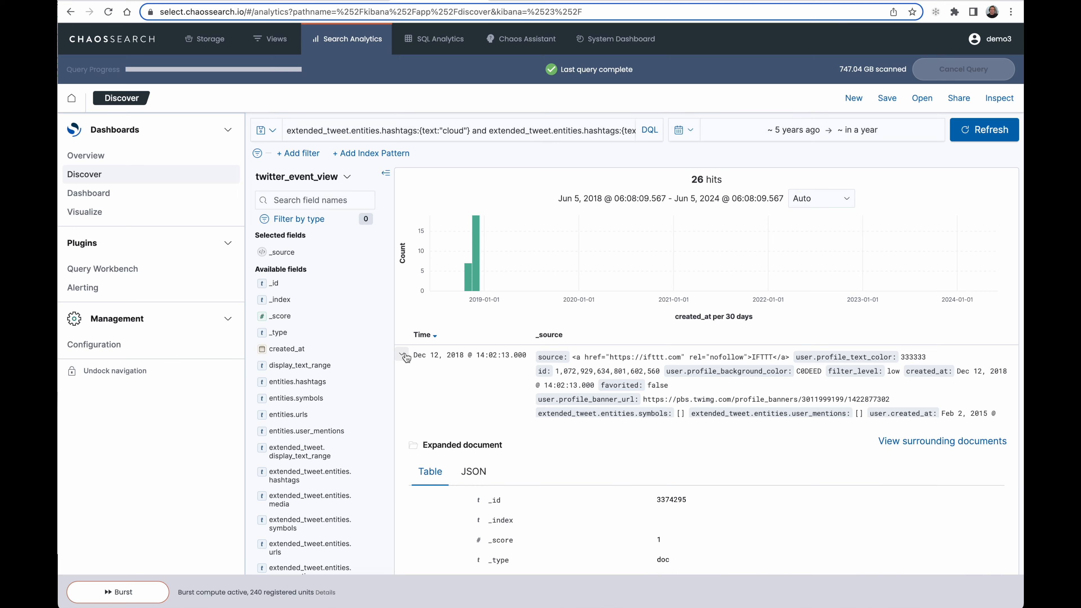
scroll(561, 433, "down", 6)
scroll(561, 434, "down", 4)
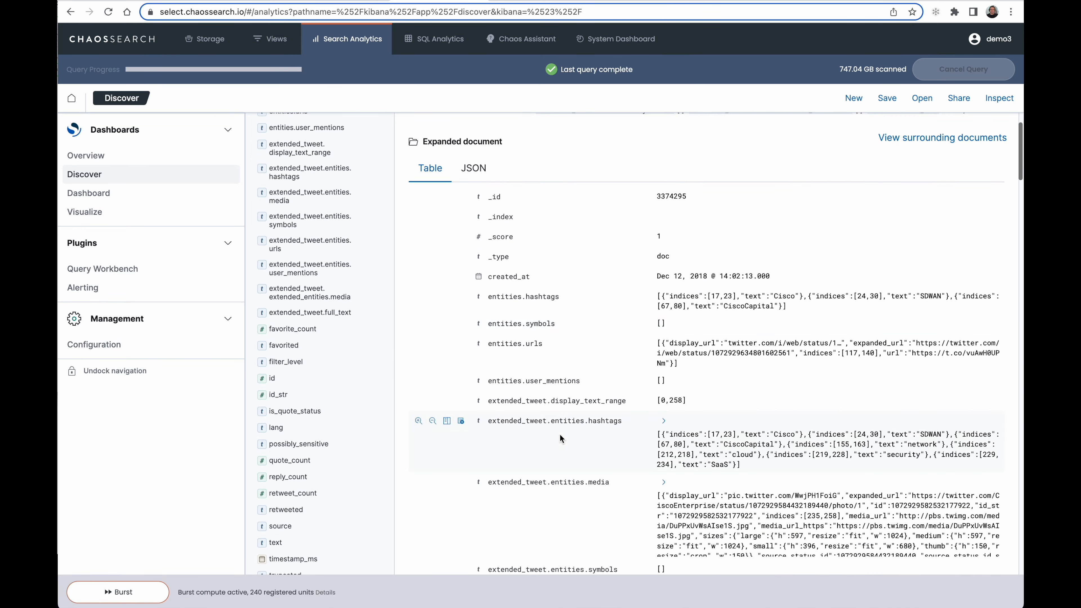
scroll(559, 434, "down", 1)
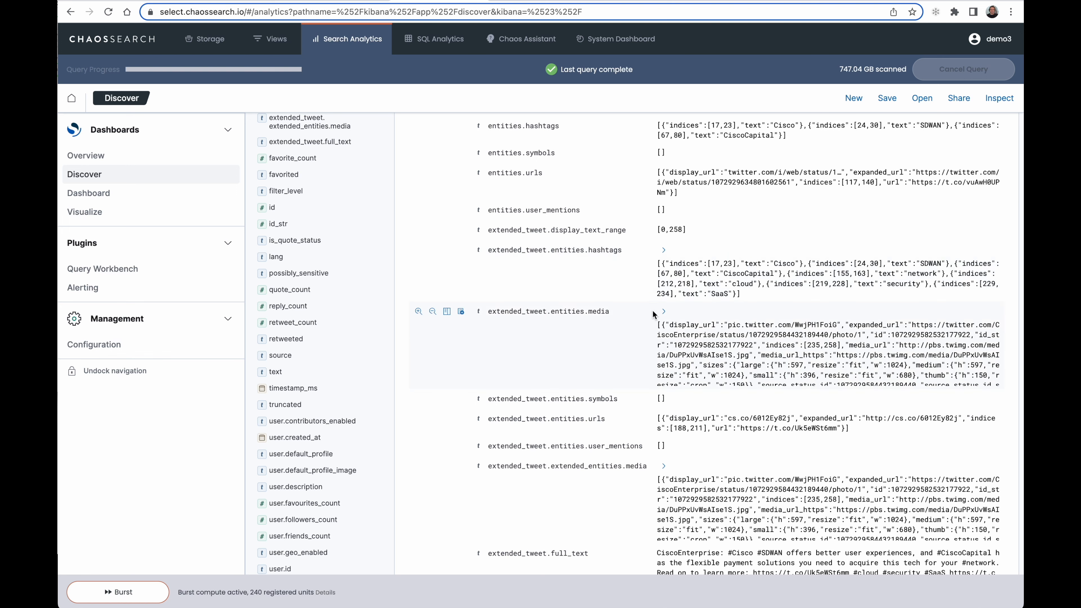
scroll(621, 347, "down", 8)
scroll(622, 348, "down", 3)
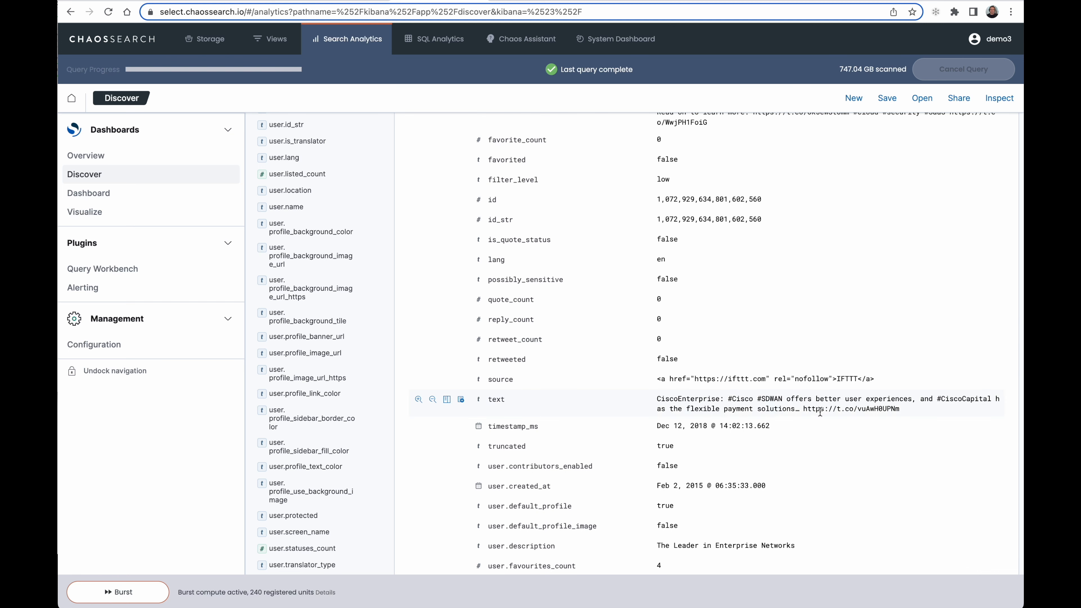
left_click_drag(805, 408, 910, 416)
key("ctrl+c")
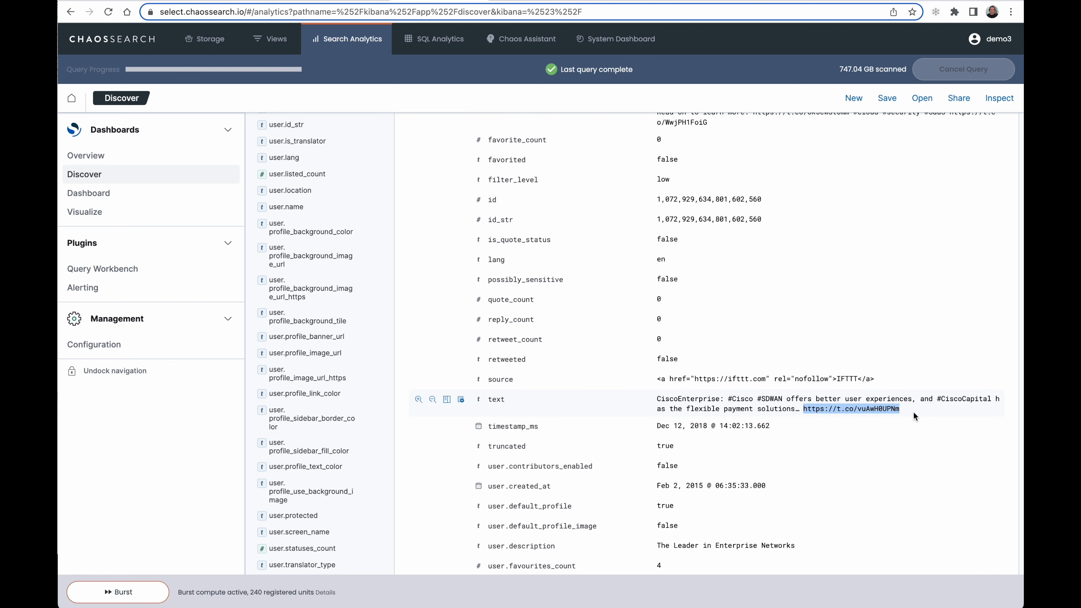
left_click(507, 1)
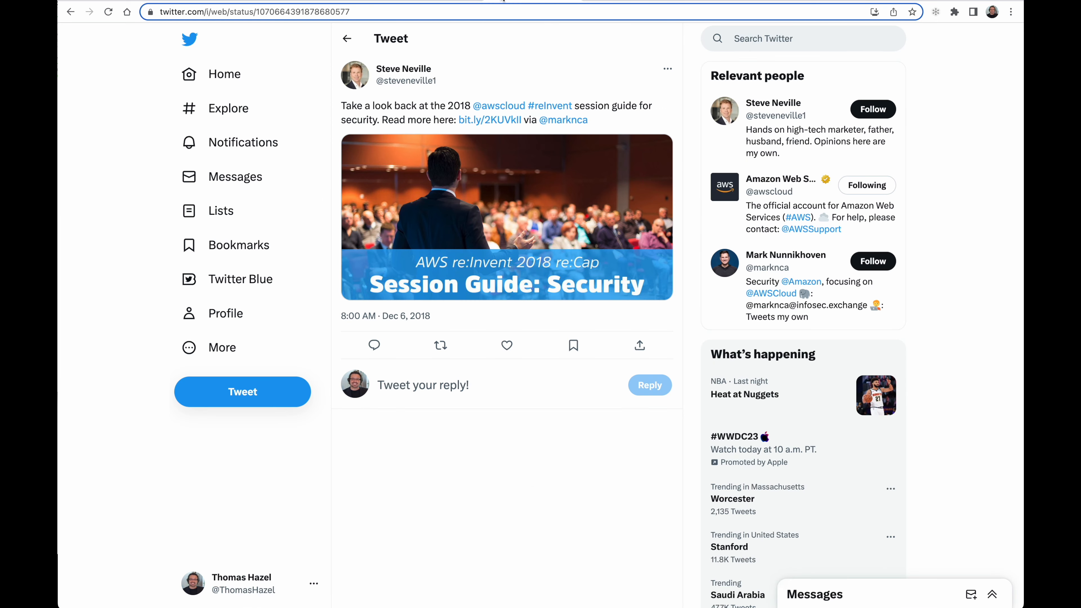
left_click(413, 17)
key("ctrl+v")
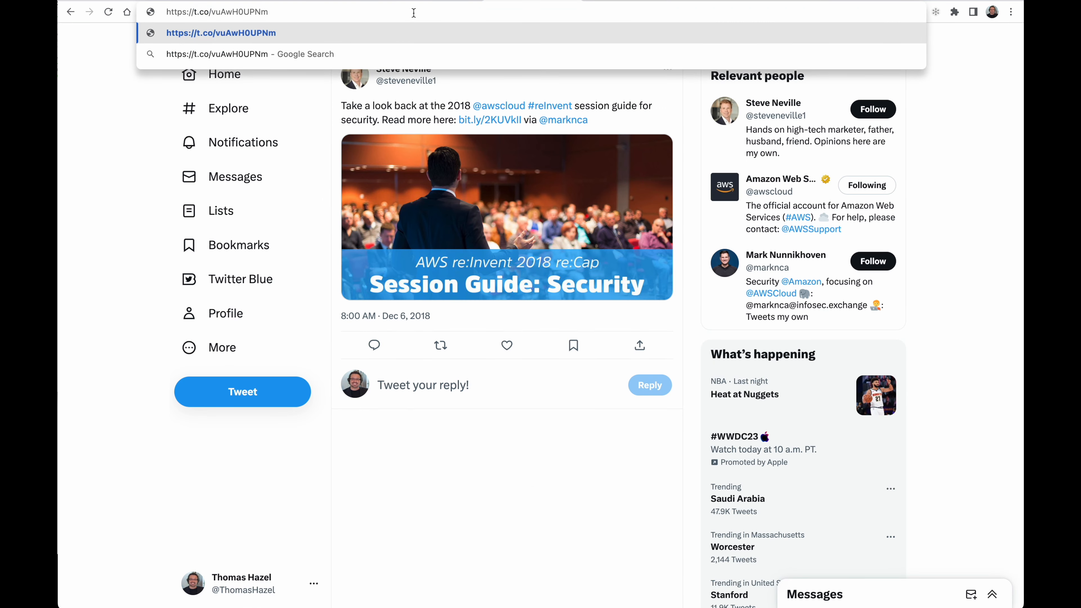
key("Return")
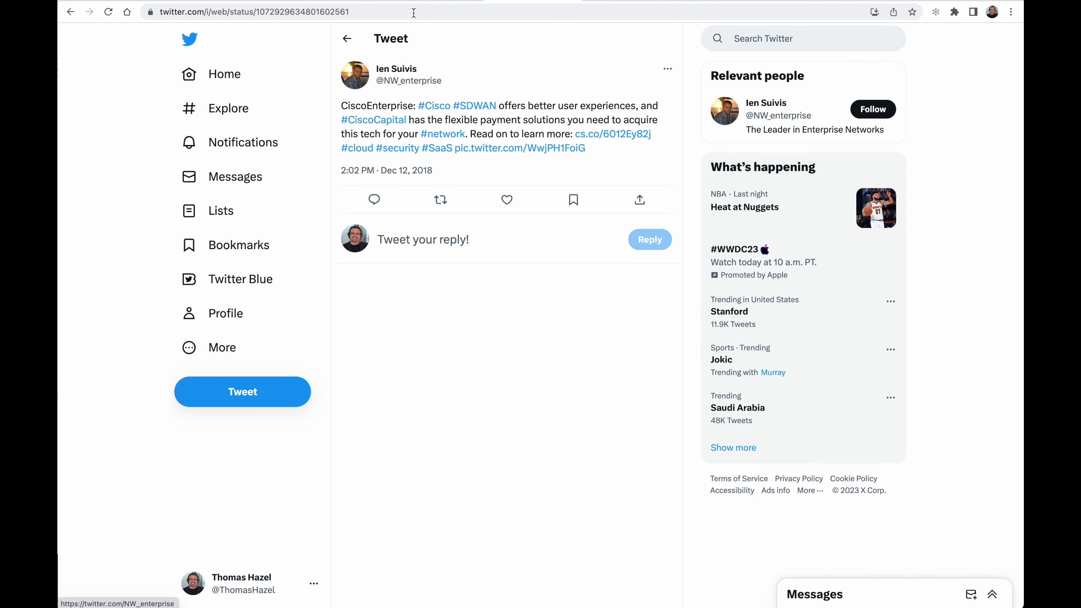